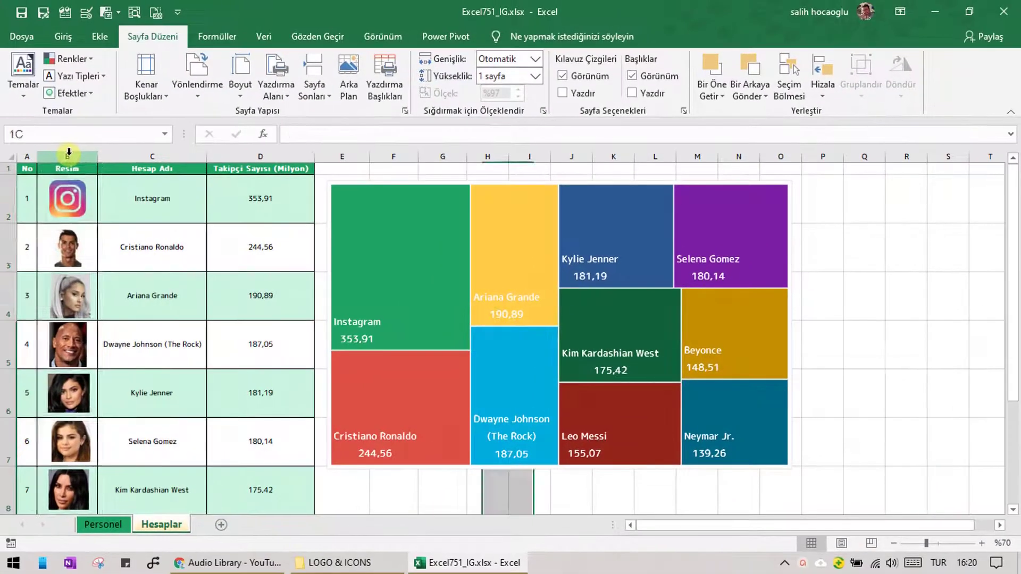
pyautogui.click(68, 152)
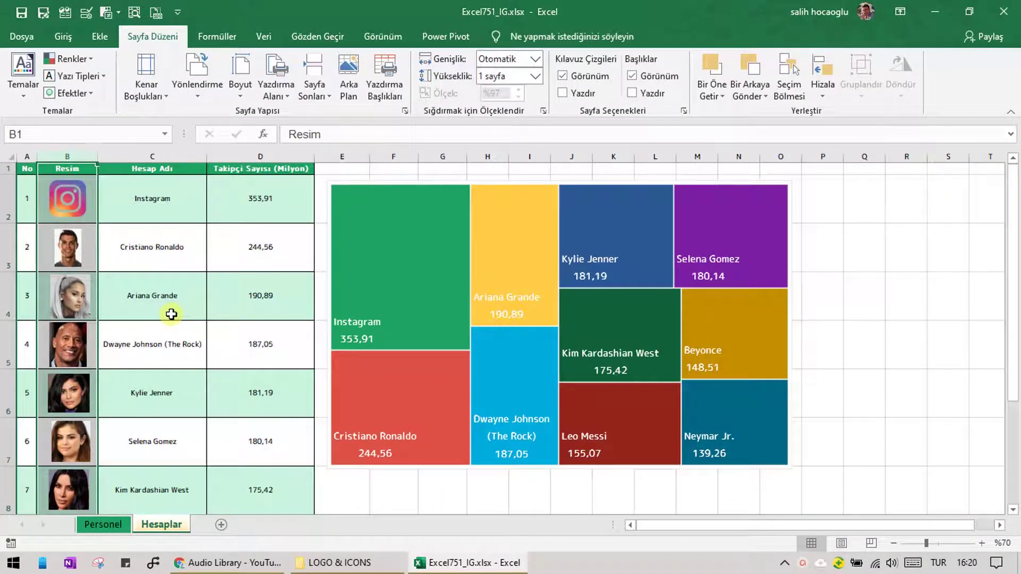
pyautogui.click(860, 399)
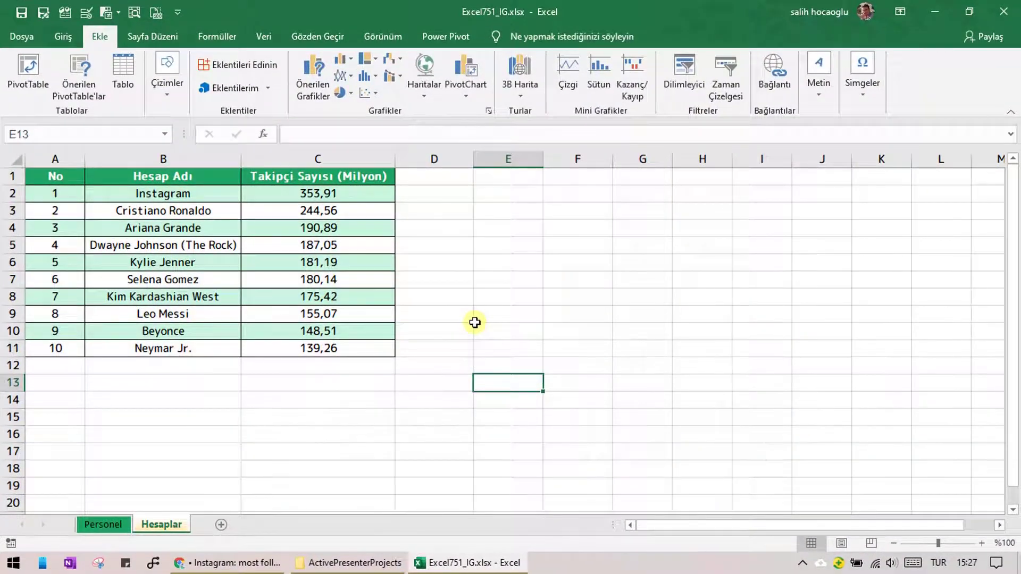
# Switch to Chrome to check the date of Statista's most-followed Instagram accounts chart, and return to the Excel workbook.
pyautogui.click(225, 563)
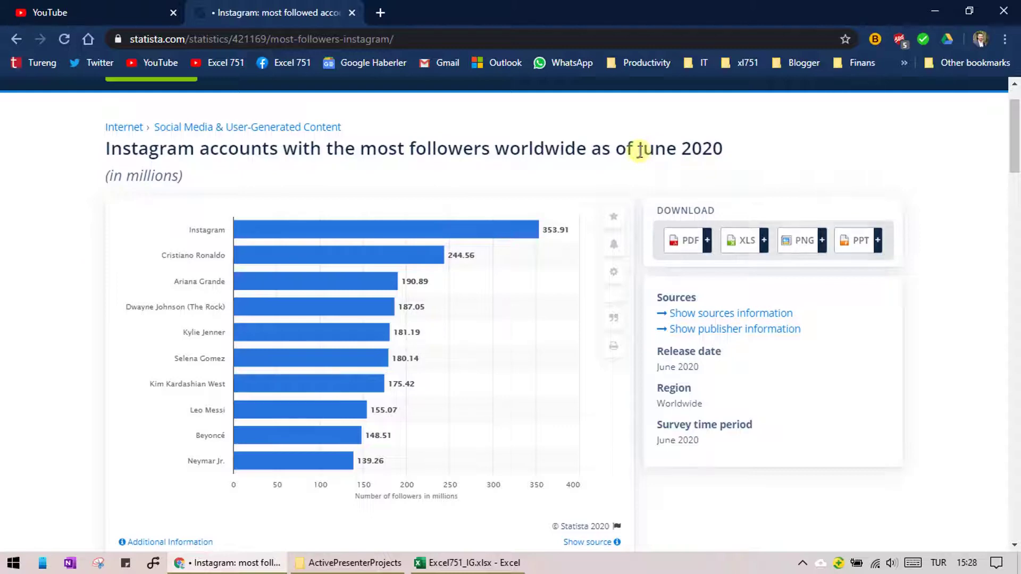
pyautogui.moveTo(637, 149); pyautogui.dragTo(723, 158)
pyautogui.click(723, 158)
pyautogui.moveTo(488, 565)
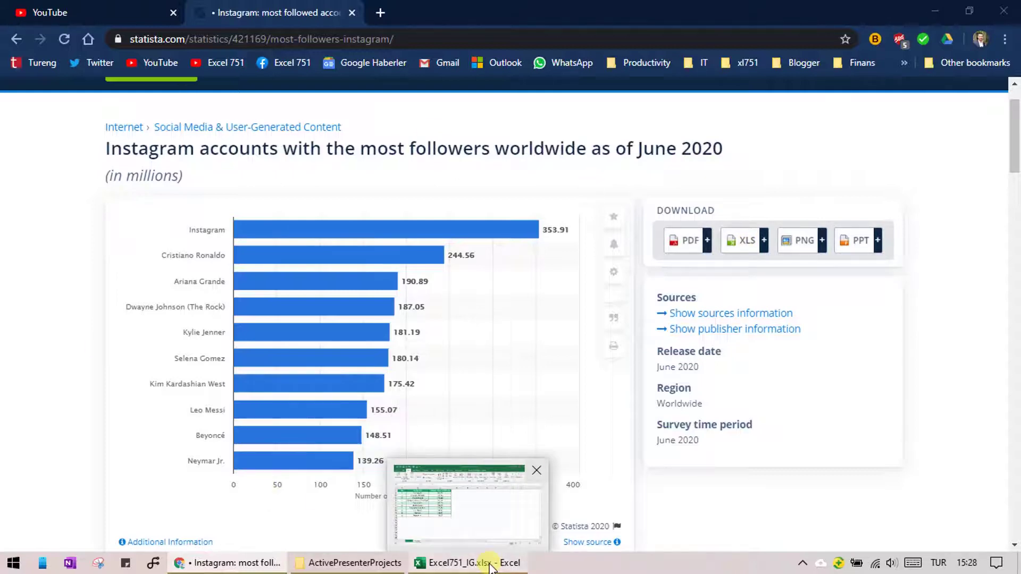
pyautogui.click(489, 565)
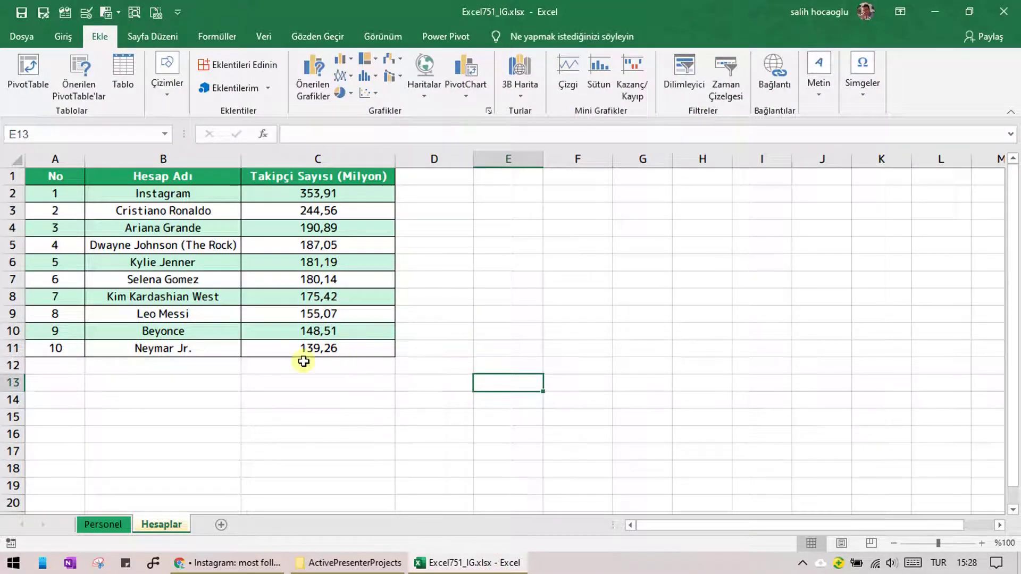
# Look through the account names and their follower counts in the table on the Hesaplar sheet.
pyautogui.keyDown('ctrl'); pyautogui.scroll(2, 192, 266); pyautogui.keyUp('ctrl')
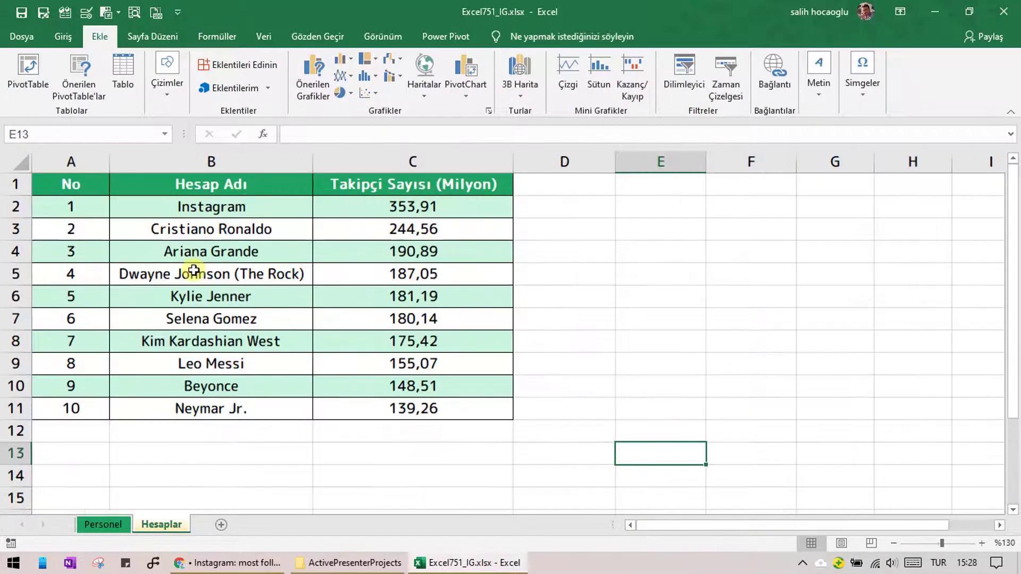
pyautogui.click(265, 205)
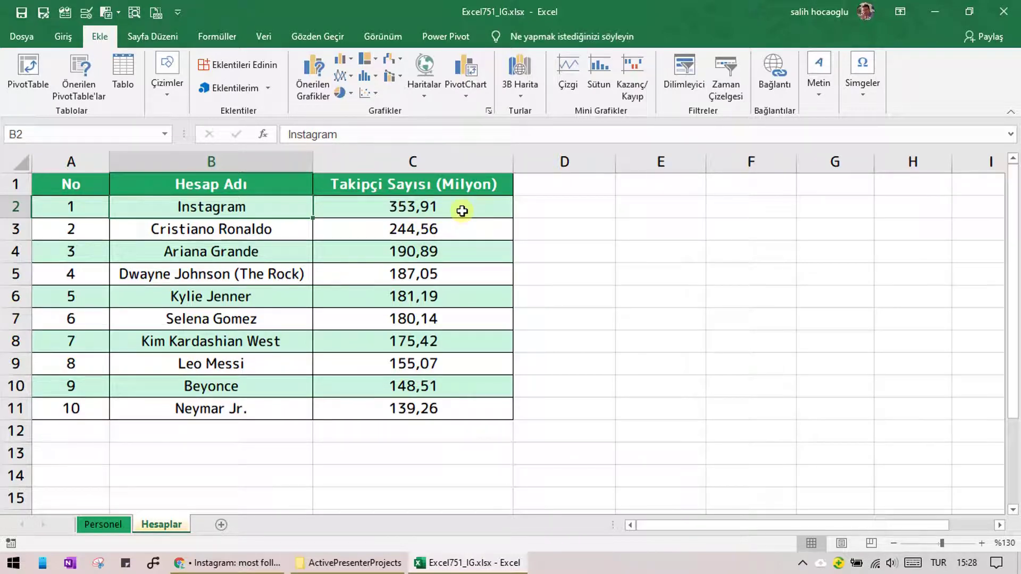
pyautogui.click(300, 234)
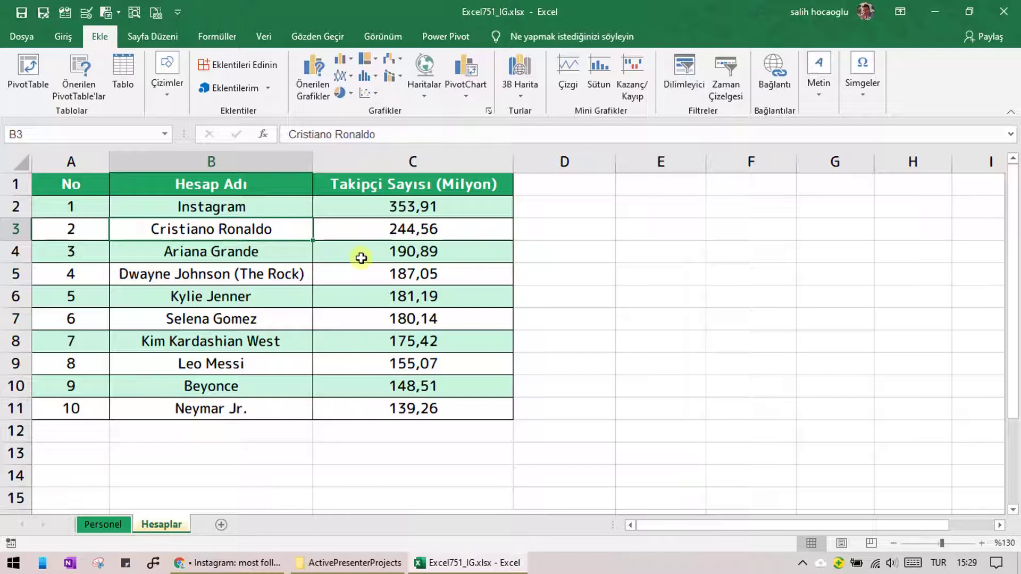
pyautogui.click(301, 282)
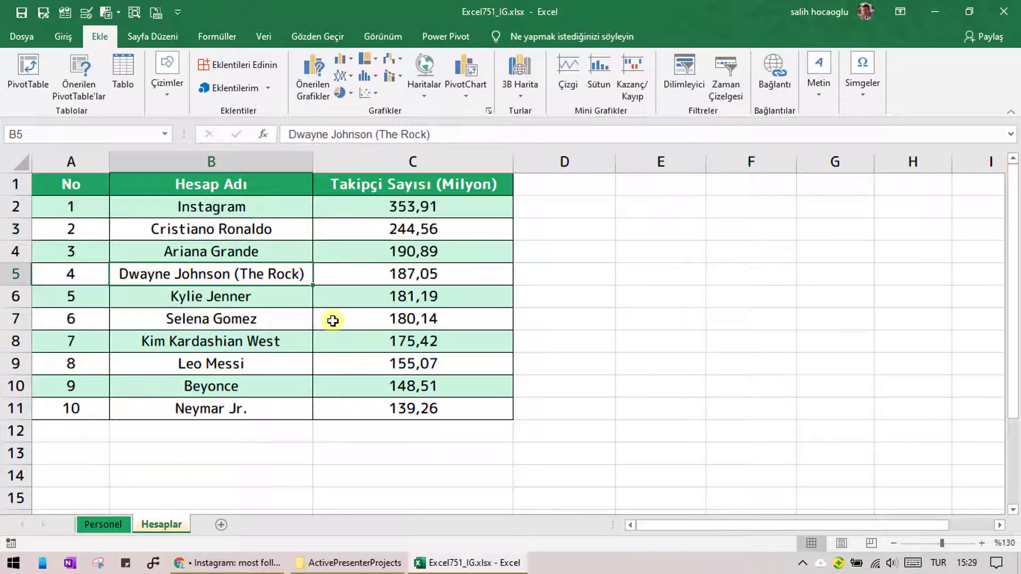
pyautogui.click(269, 304)
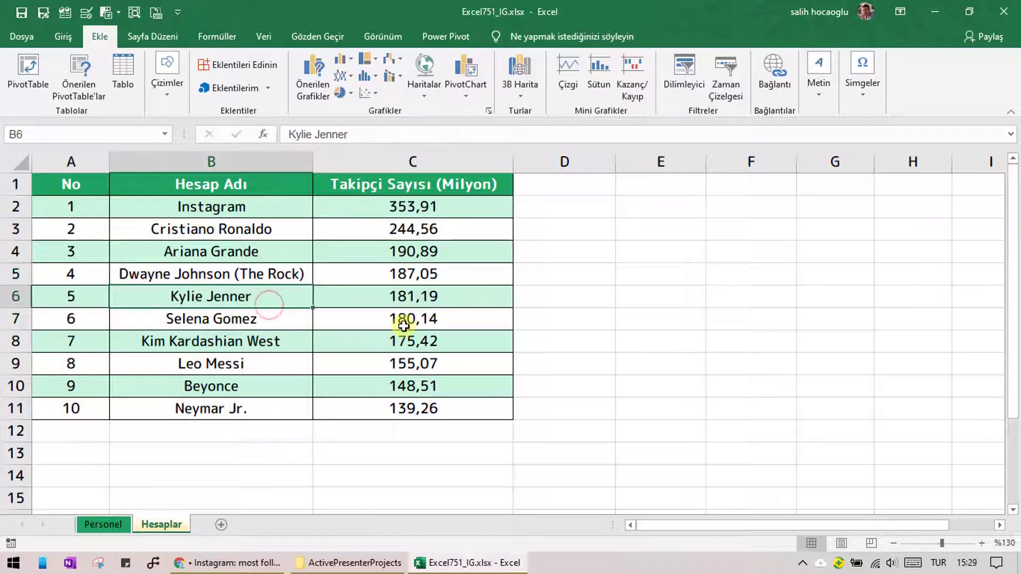
pyautogui.click(407, 298)
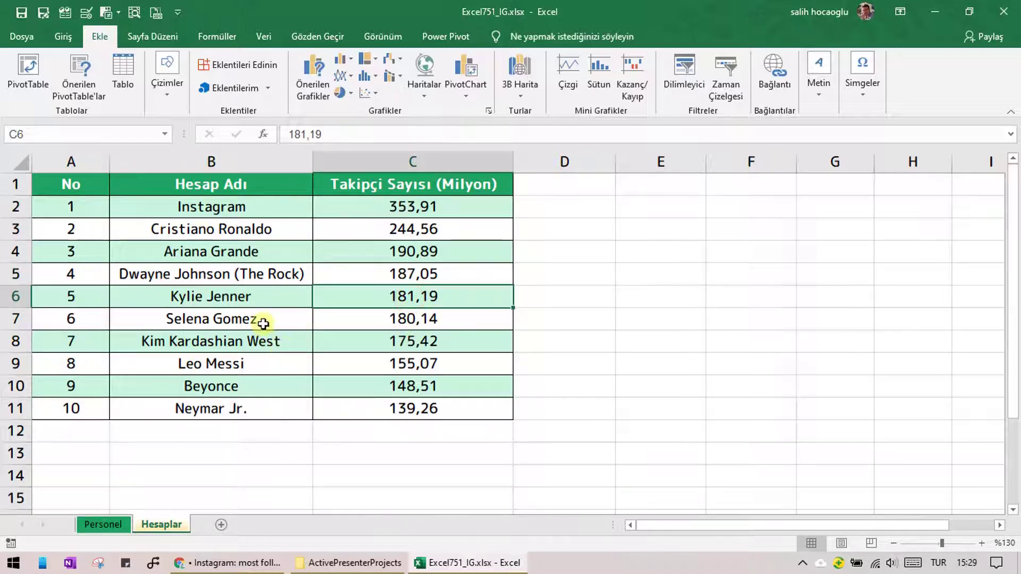
pyautogui.click(263, 323)
pyautogui.click(282, 340)
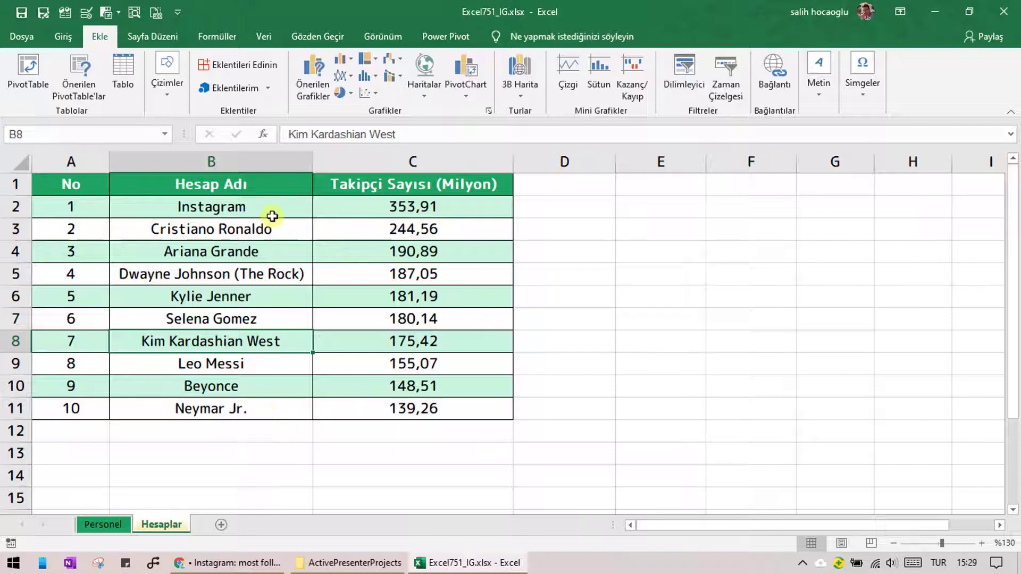
pyautogui.moveTo(271, 211); pyautogui.dragTo(368, 207)
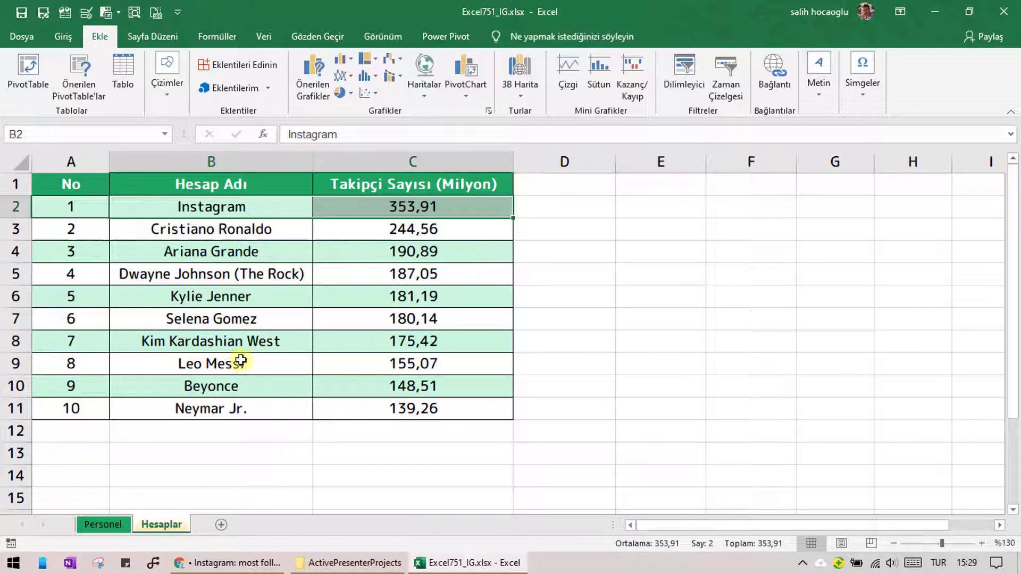
# Insert an empty column before the Hesap Adı column and widen it to make room for pictures.
pyautogui.click(193, 163)
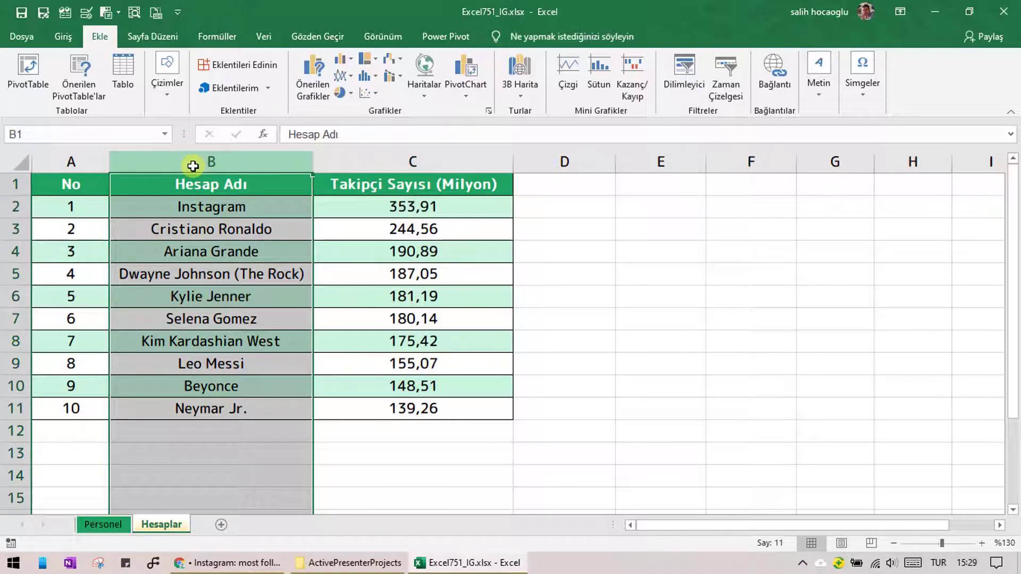
pyautogui.rightClick(193, 163)
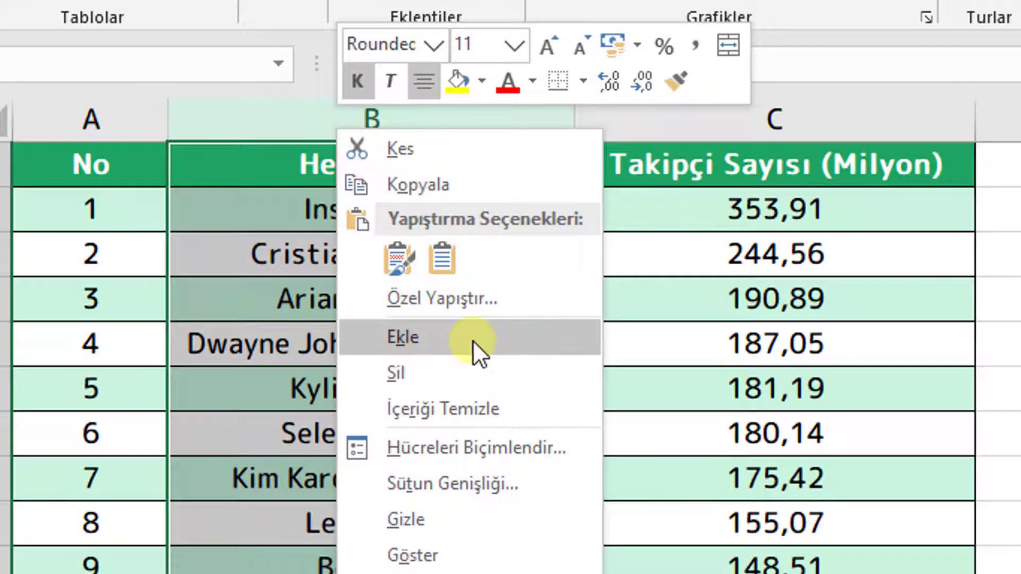
pyautogui.click(473, 343)
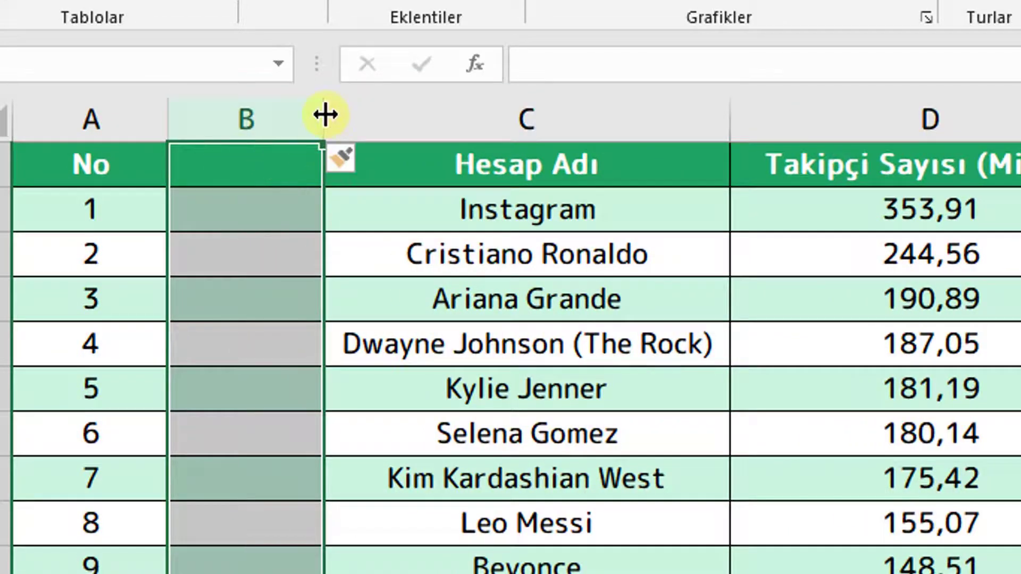
pyautogui.moveTo(325, 115); pyautogui.dragTo(392, 115)
# Enter the header "Resim" in cell B1 of the empty column.
pyautogui.click(297, 169)
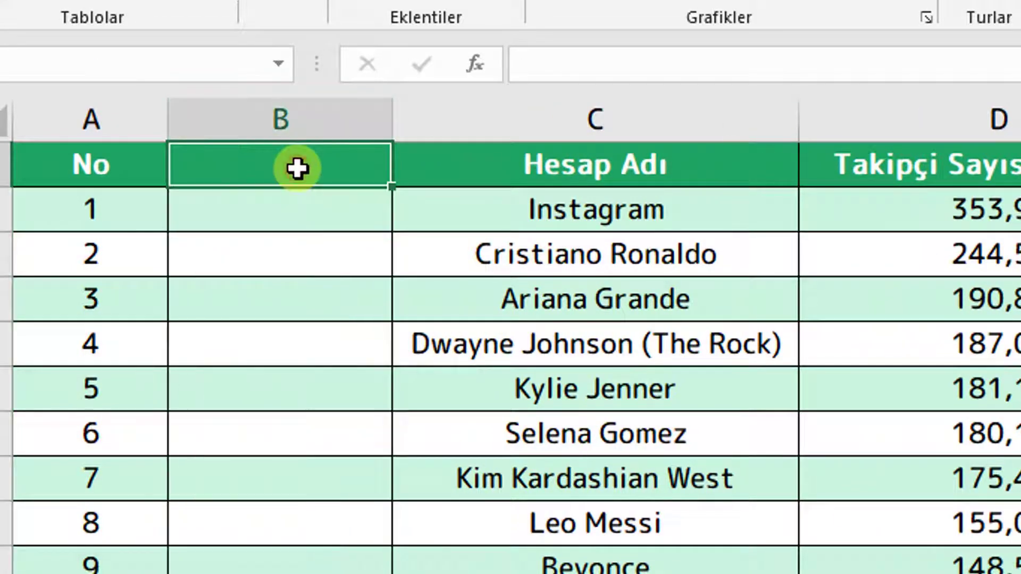
pyautogui.doubleClick(297, 169)
pyautogui.write('REsim')
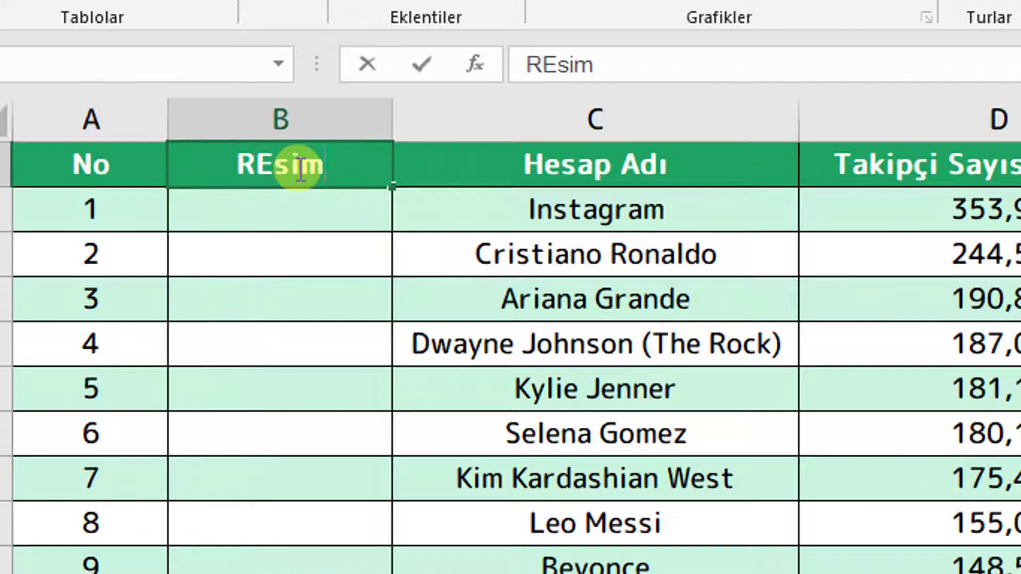
pyautogui.press('BackSpace')
pyautogui.press('BackSpace')
pyautogui.press('BackSpace')
pyautogui.press('BackSpace')
pyautogui.write('es')
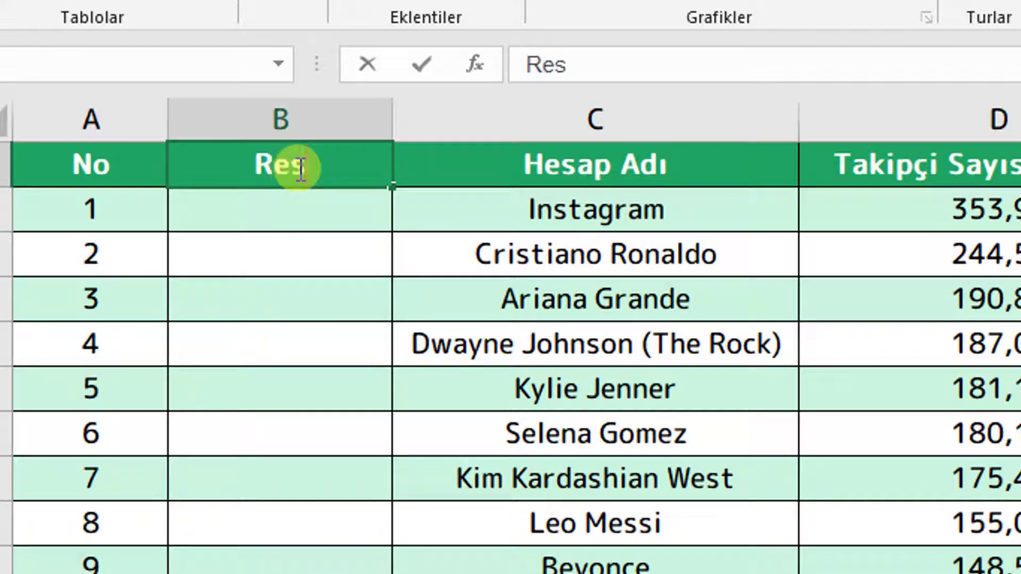
pyautogui.write('im')
pyautogui.press('Return')
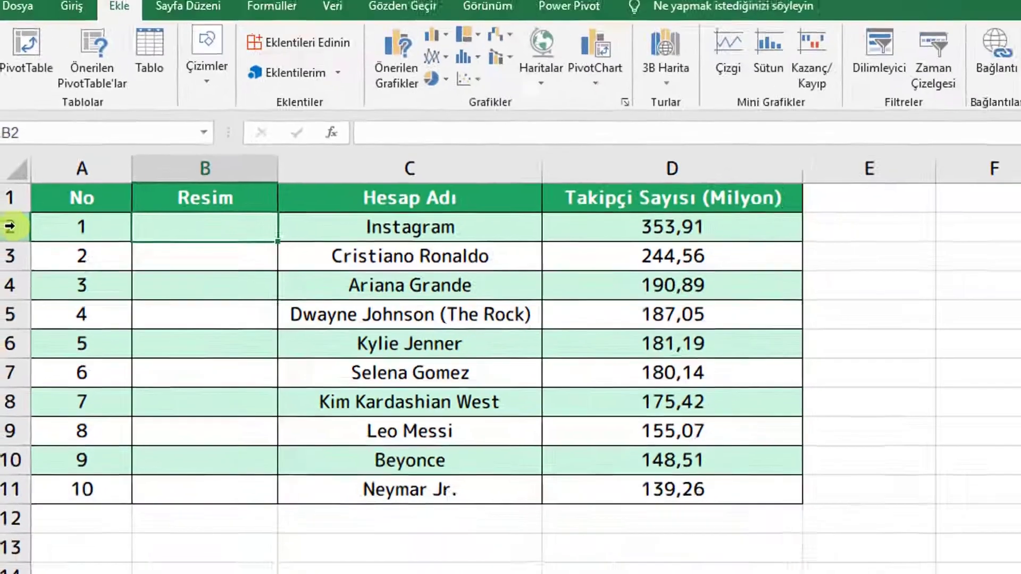
# Increase the height of rows 2 to 11 equally to fit pictures, and narrow the No column.
pyautogui.moveTo(3, 210); pyautogui.dragTo(15, 573)
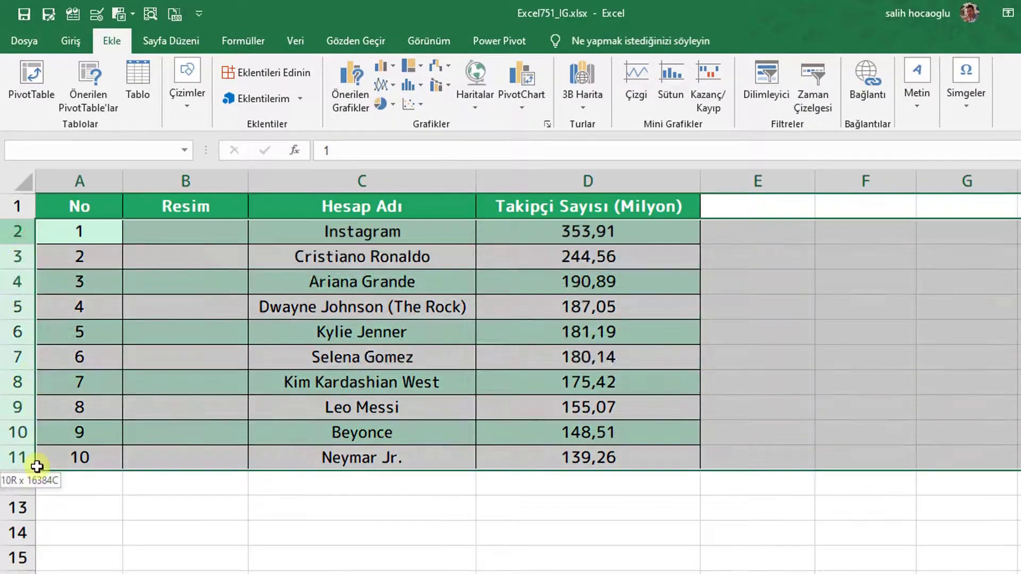
pyautogui.moveTo(37, 466); pyautogui.dragTo(34, 525)
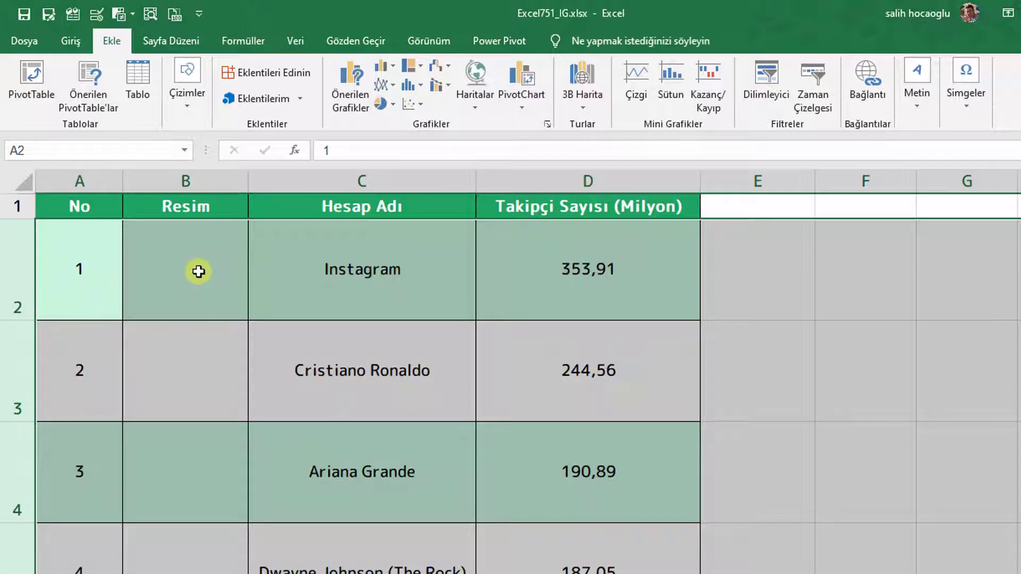
pyautogui.click(150, 250)
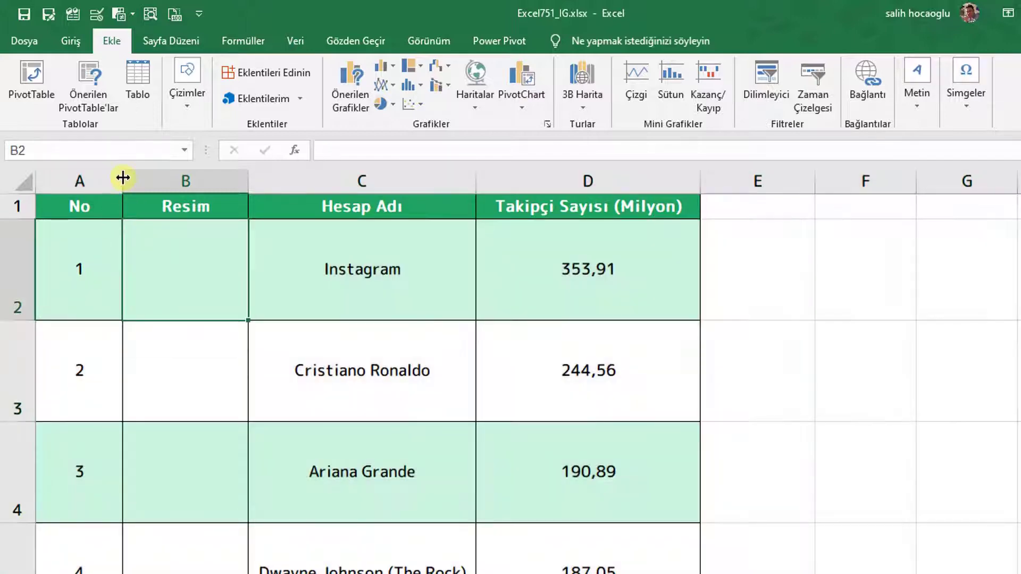
pyautogui.moveTo(124, 181); pyautogui.dragTo(77, 178)
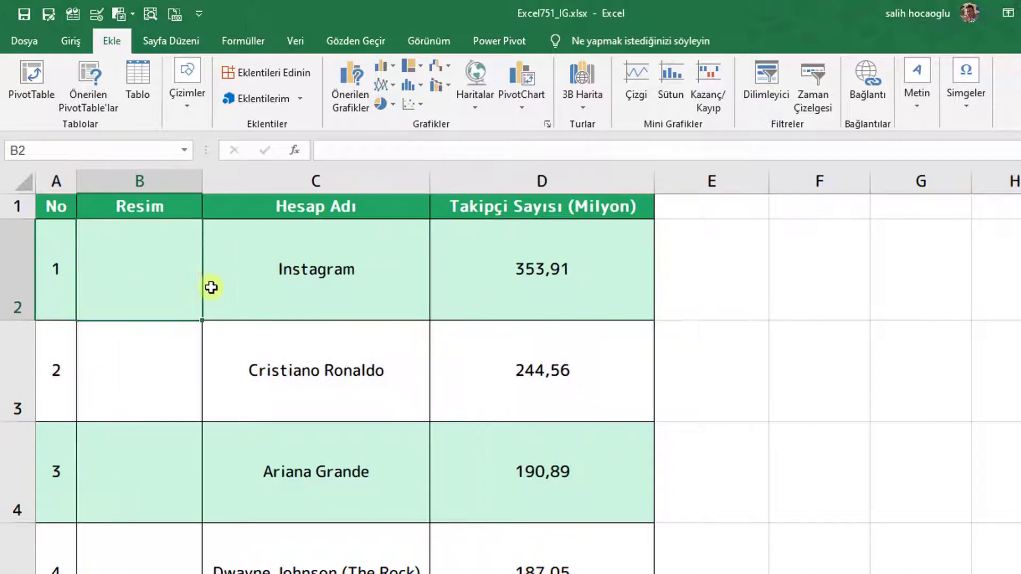
# Search the online pictures for "instagram" and insert a rounded, blue-to-orange gradient Instagram logo into the sheet.
pyautogui.scroll(-1, 227, 286)
pyautogui.scroll(-1, 215, 285)
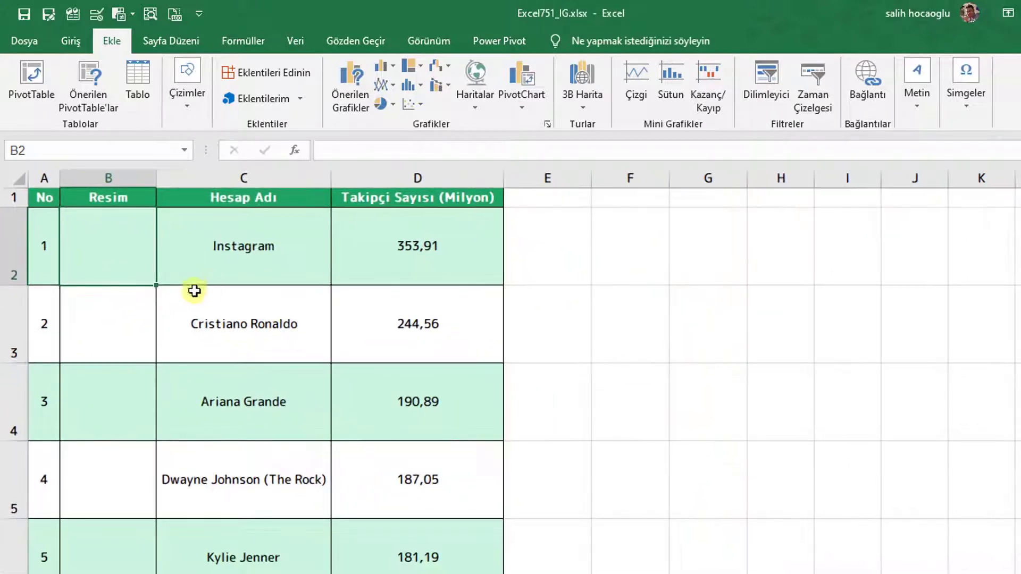
pyautogui.click(181, 276)
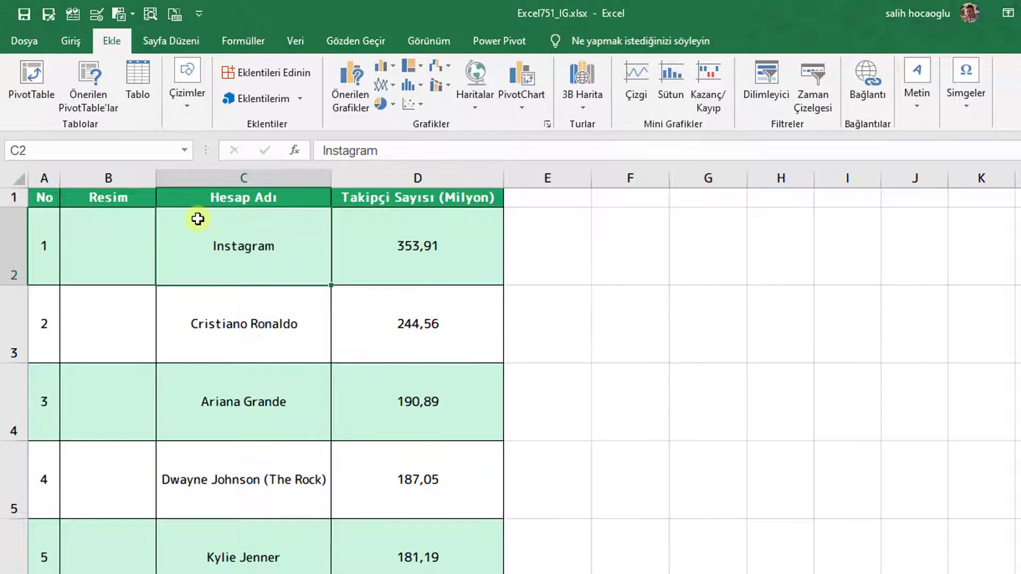
pyautogui.click(188, 106)
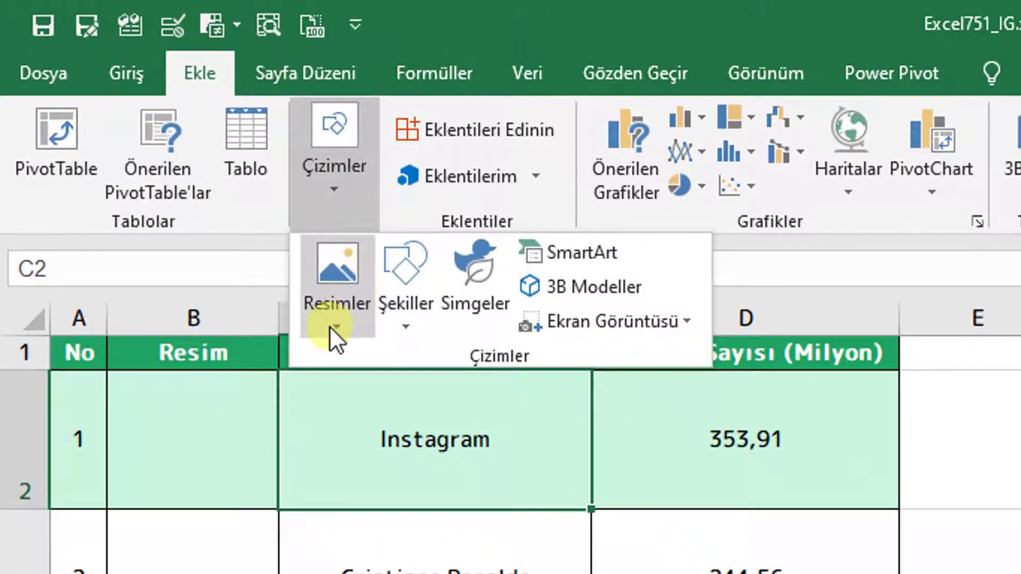
pyautogui.click(334, 327)
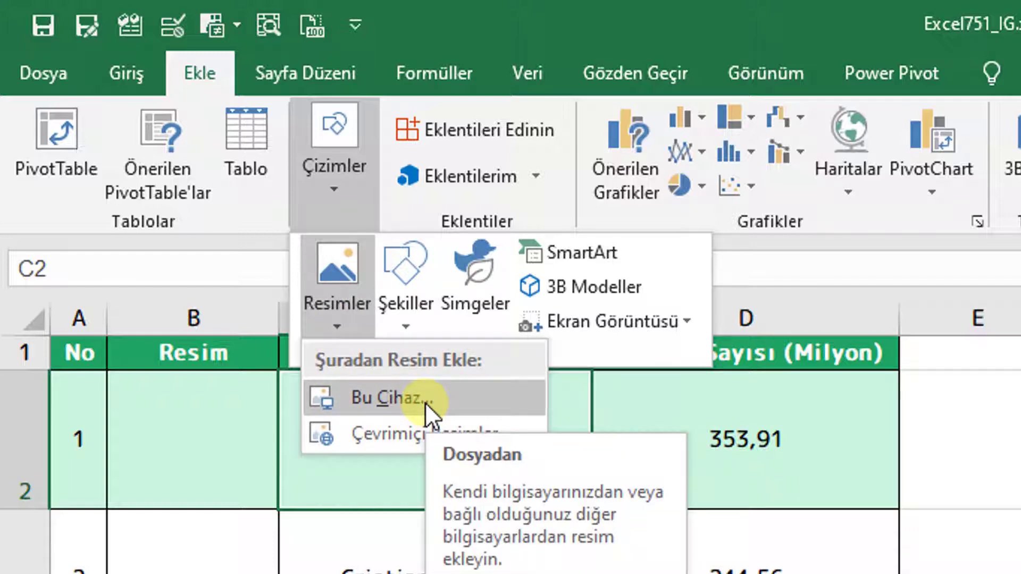
pyautogui.click(423, 435)
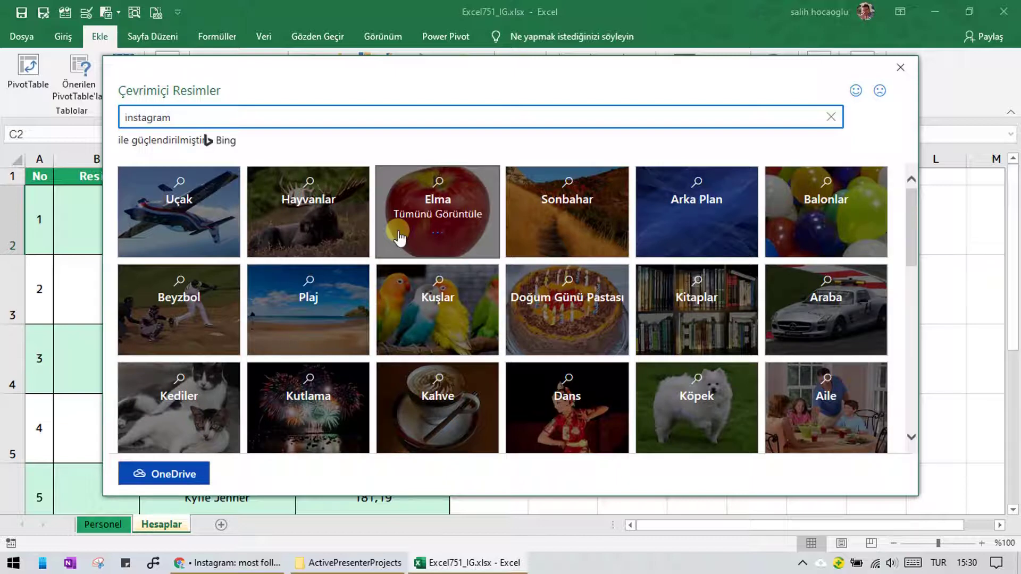
pyautogui.press('Return')
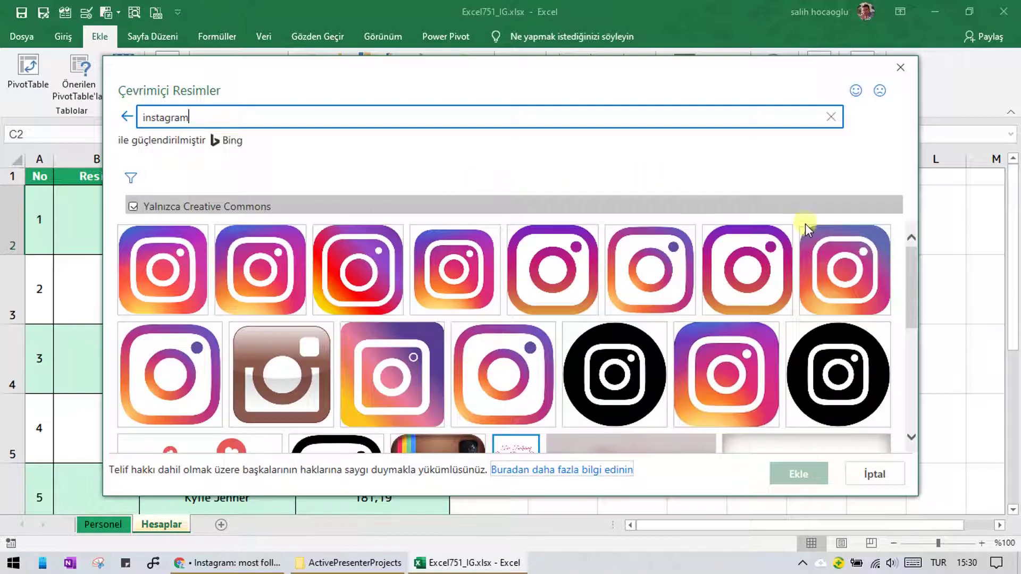
pyautogui.click(850, 285)
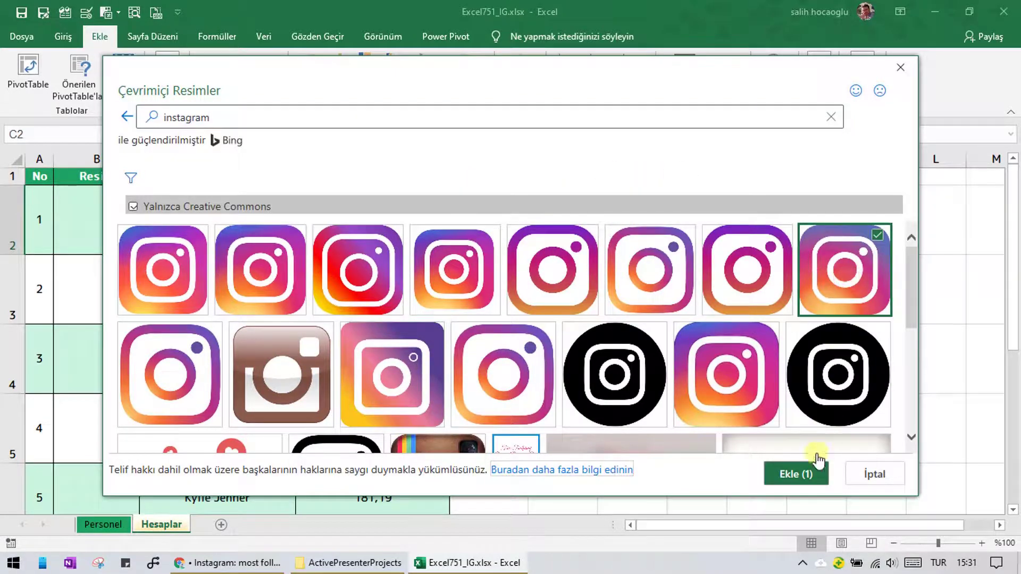
pyautogui.click(800, 476)
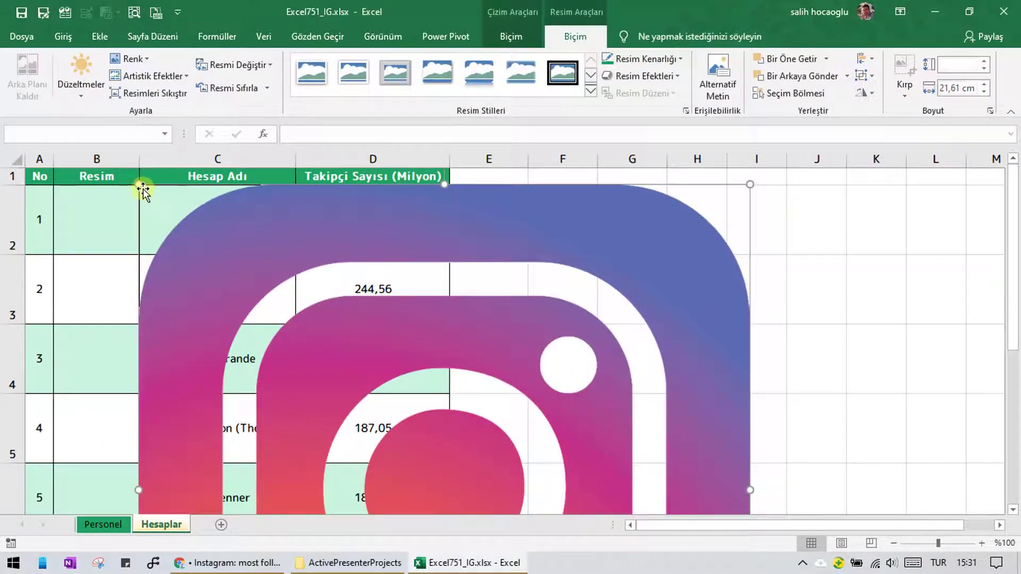
# Slightly shrink the Instagram logo and move it, with its attribution text, off the table to start at column E.
pyautogui.moveTo(140, 186); pyautogui.dragTo(164, 196)
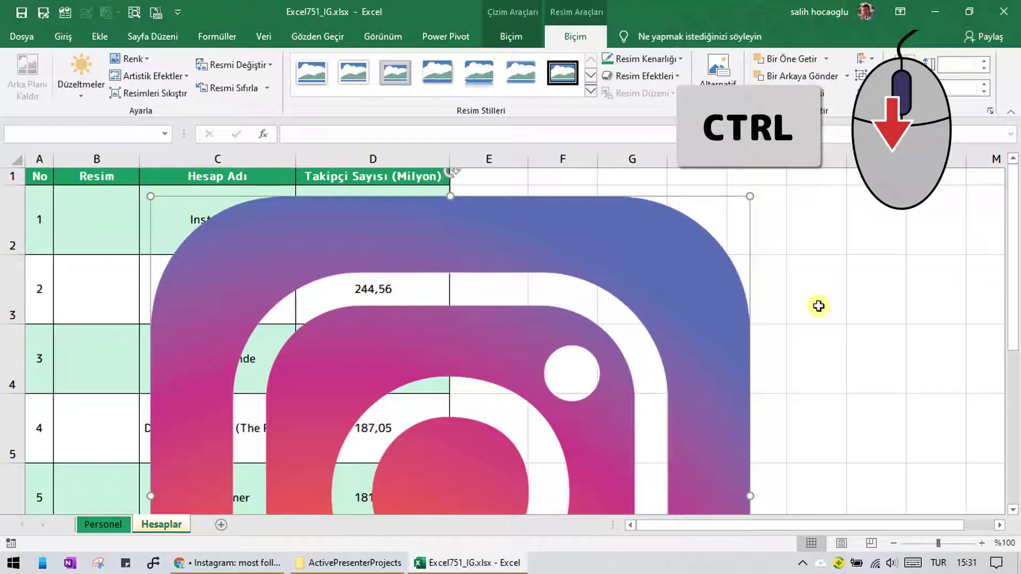
pyautogui.scroll(-2, 818, 306)
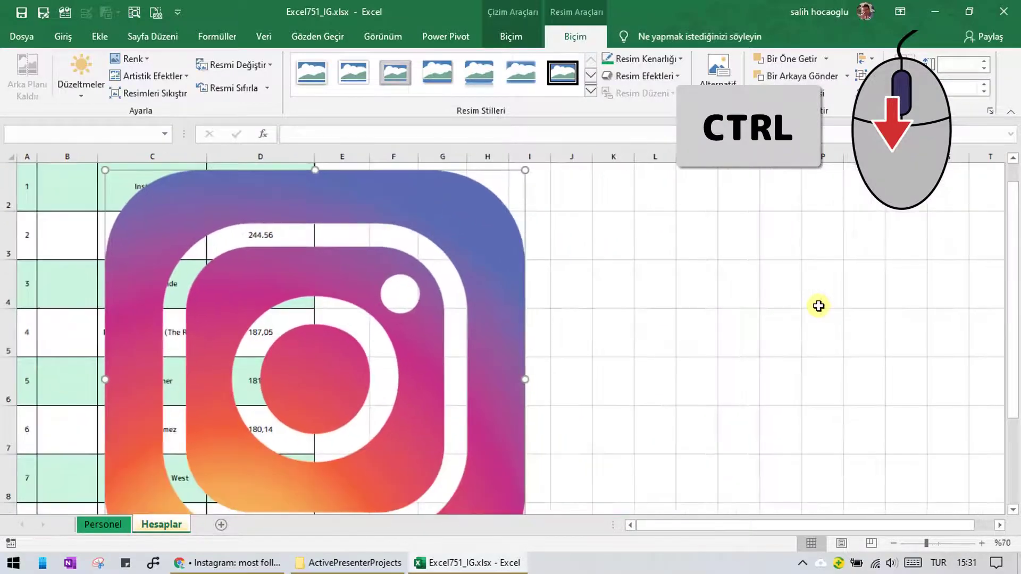
pyautogui.scroll(-1, 818, 305)
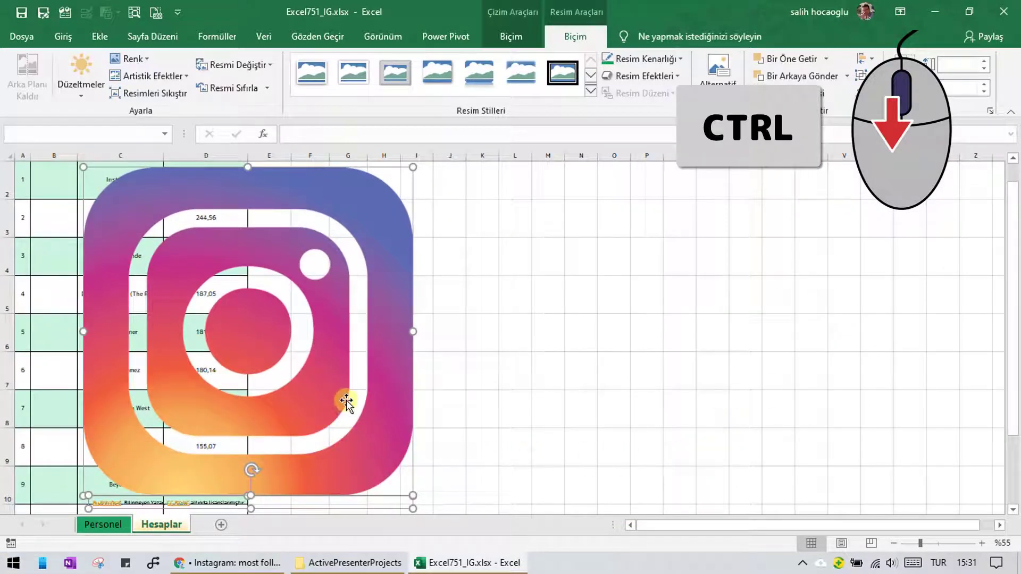
pyautogui.moveTo(344, 401); pyautogui.dragTo(527, 401)
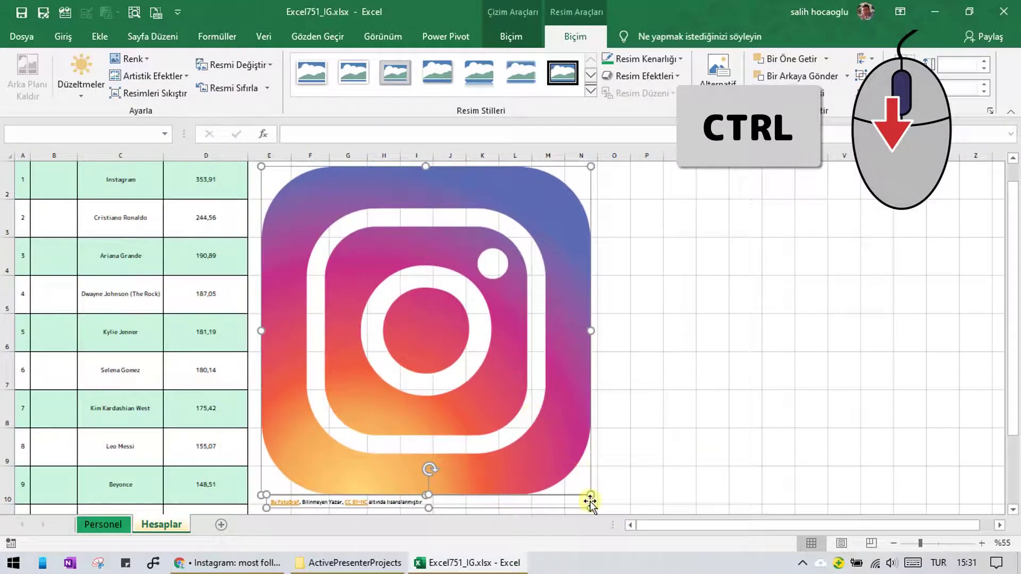
# Delete the licence attribution text box beneath the Instagram logo, keeping the logo itself.
pyautogui.click(378, 356)
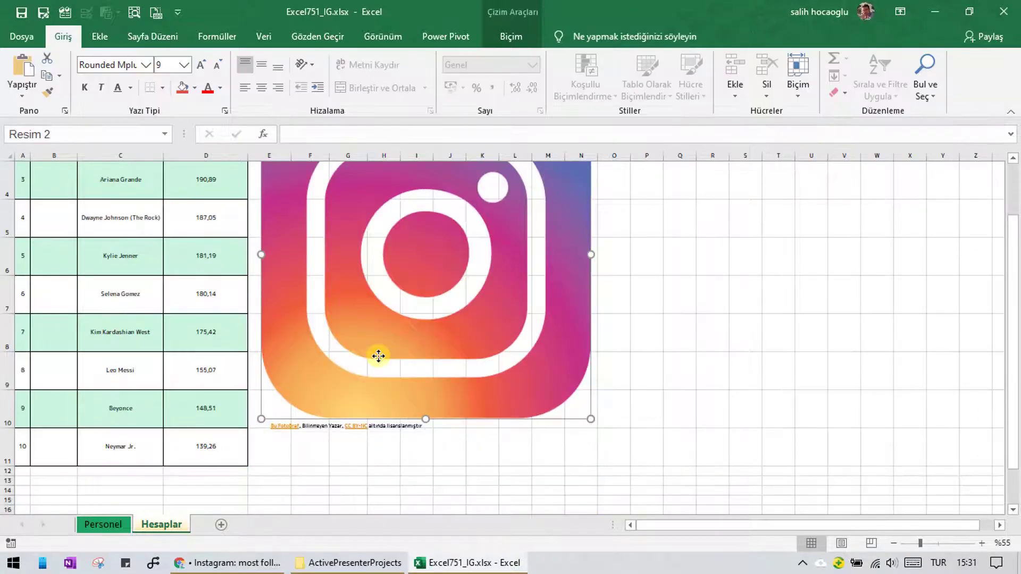
pyautogui.scroll(2, 429, 352)
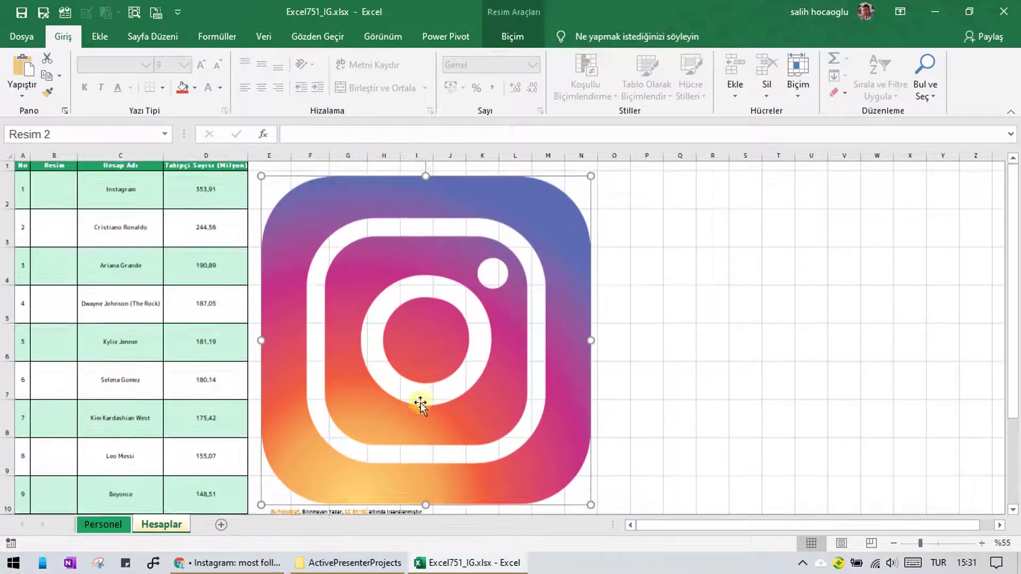
pyautogui.scroll(-2, 420, 403)
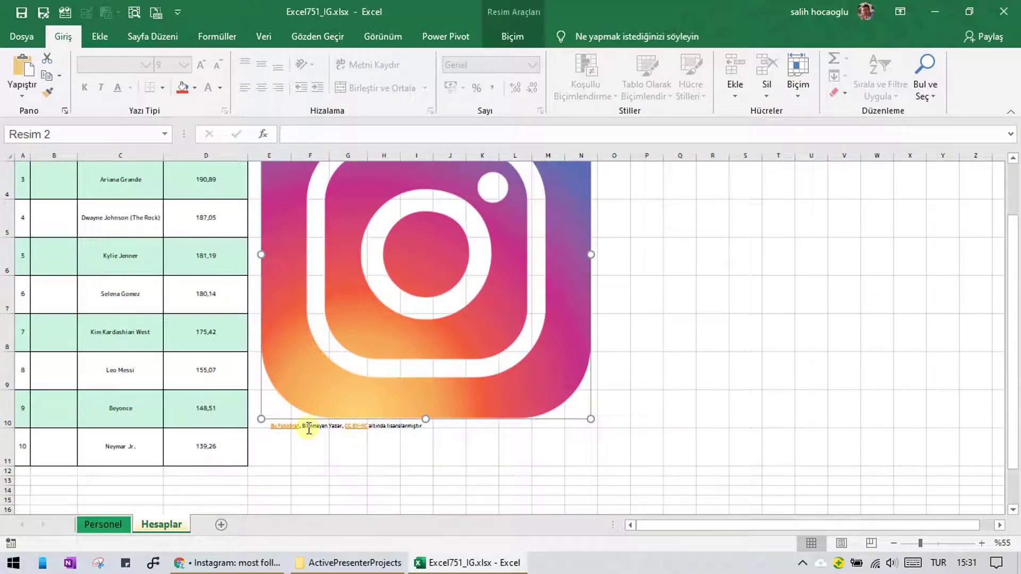
pyautogui.click(403, 430)
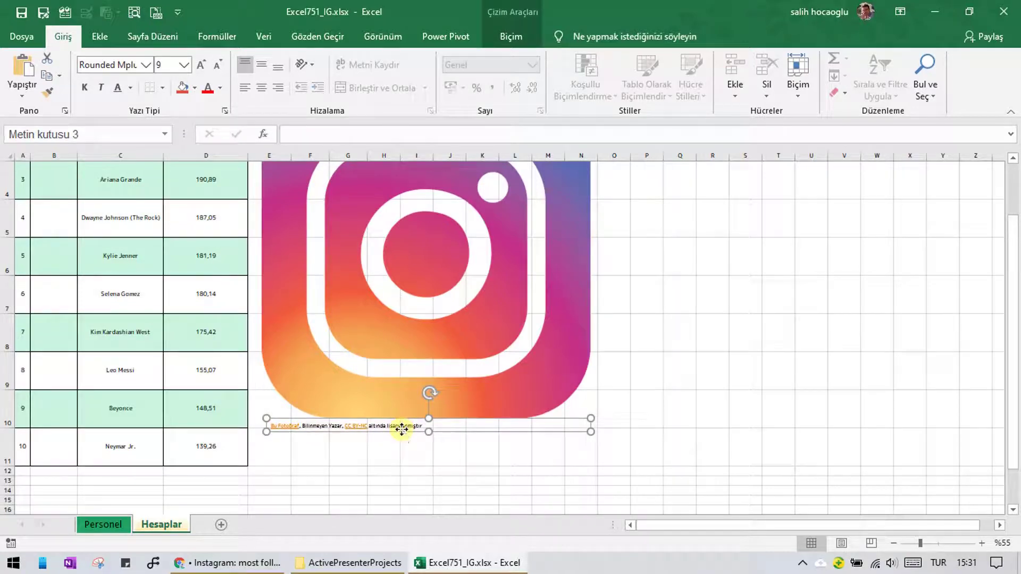
pyautogui.press('Delete')
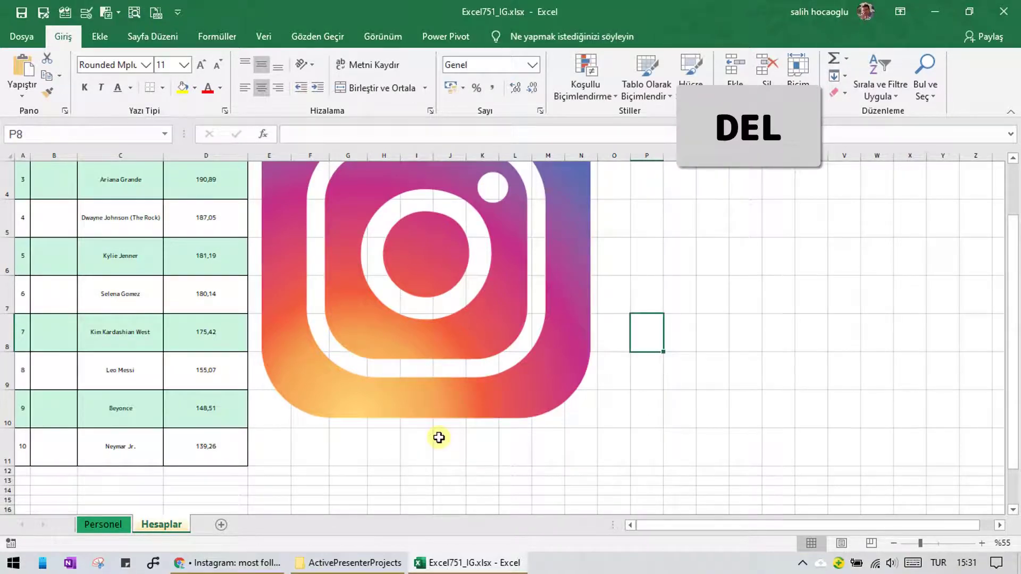
# Shrink the Instagram logo and place it centred in cell B2 beside the Instagram account.
pyautogui.scroll(1, 439, 437)
pyautogui.click(420, 386)
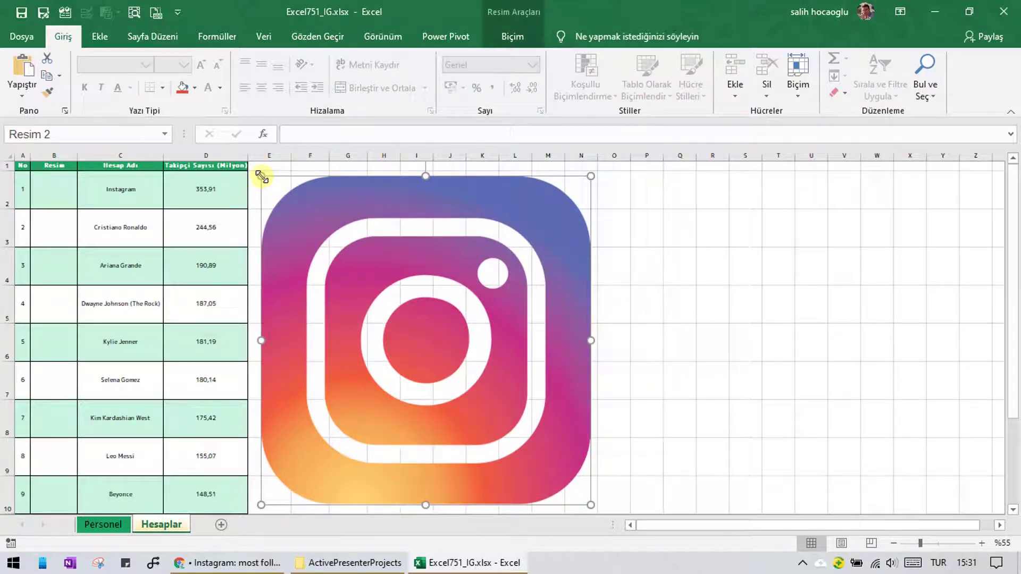
pyautogui.moveTo(261, 177); pyautogui.dragTo(55, 190)
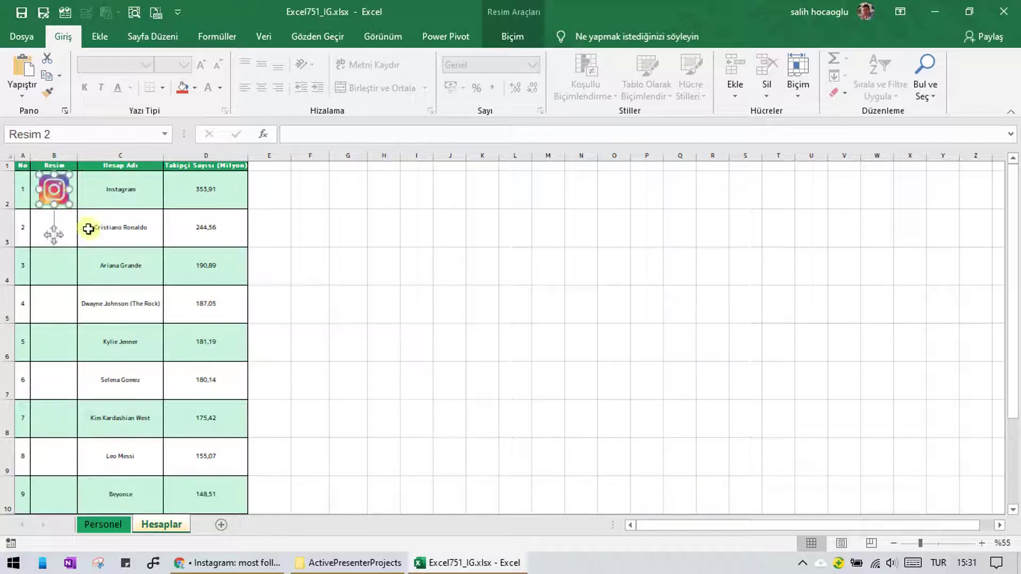
pyautogui.click(101, 226)
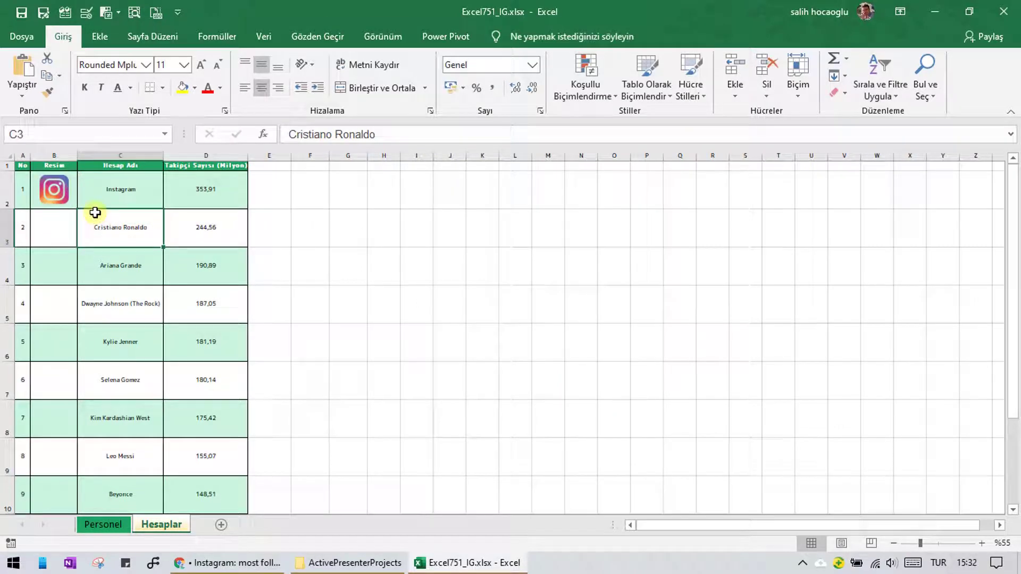
# Insert all account pictures from the Downloads folder on this device into the sheet, leaving out the Instagram logo file.
pyautogui.scroll(3, 94, 213)
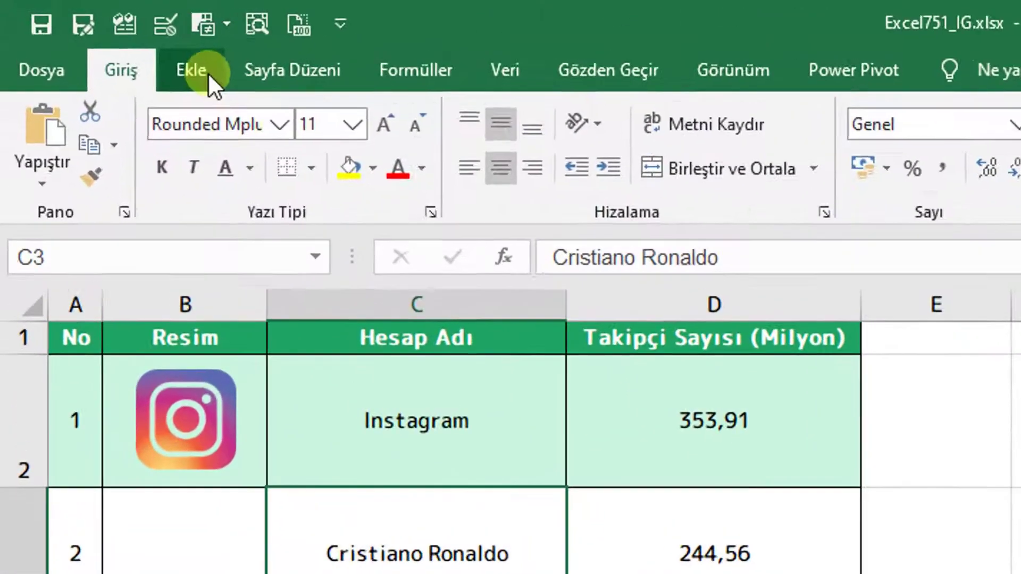
pyautogui.click(106, 37)
pyautogui.click(326, 181)
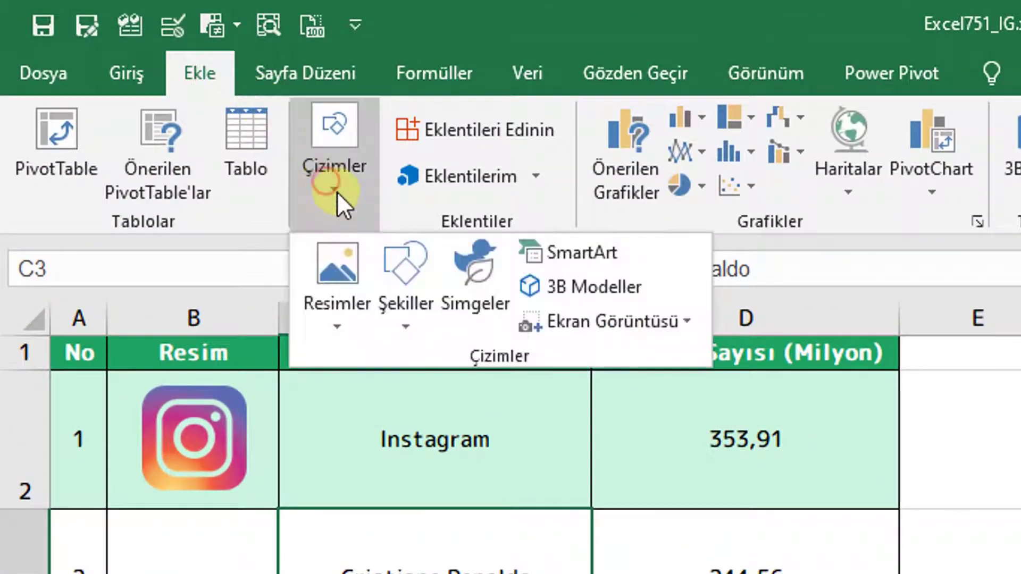
pyautogui.click(338, 326)
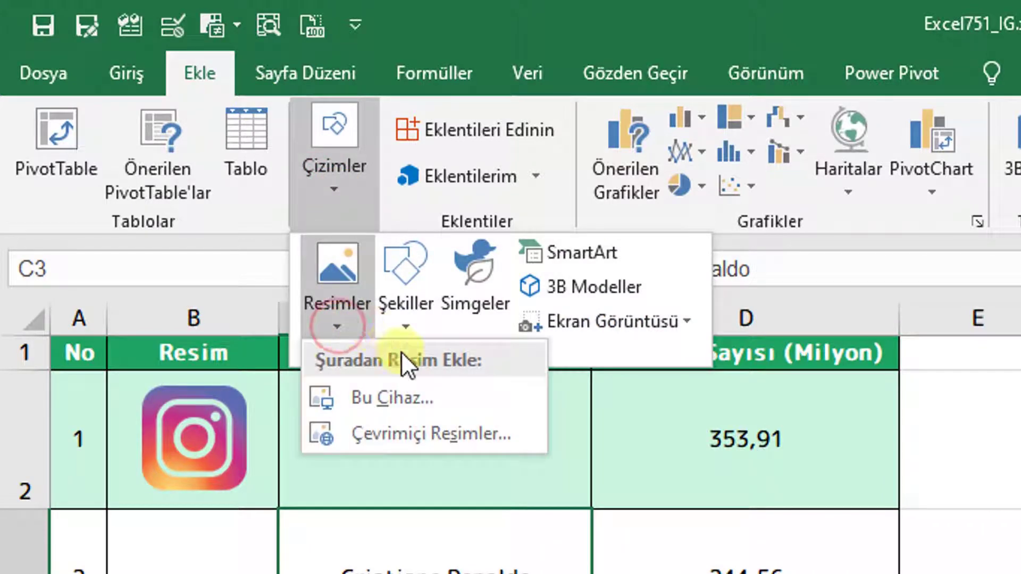
pyautogui.click(442, 404)
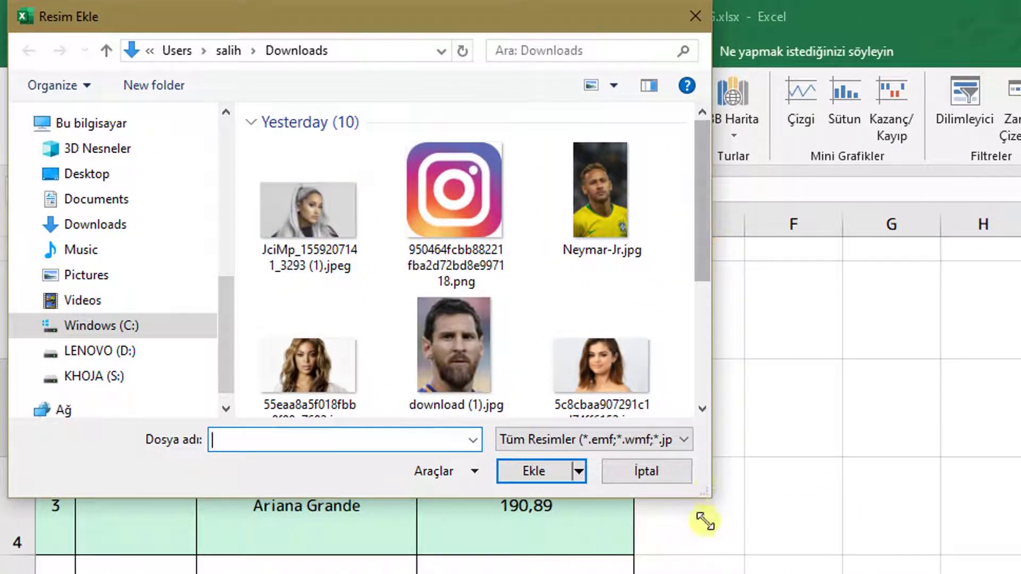
pyautogui.moveTo(706, 492); pyautogui.dragTo(910, 573)
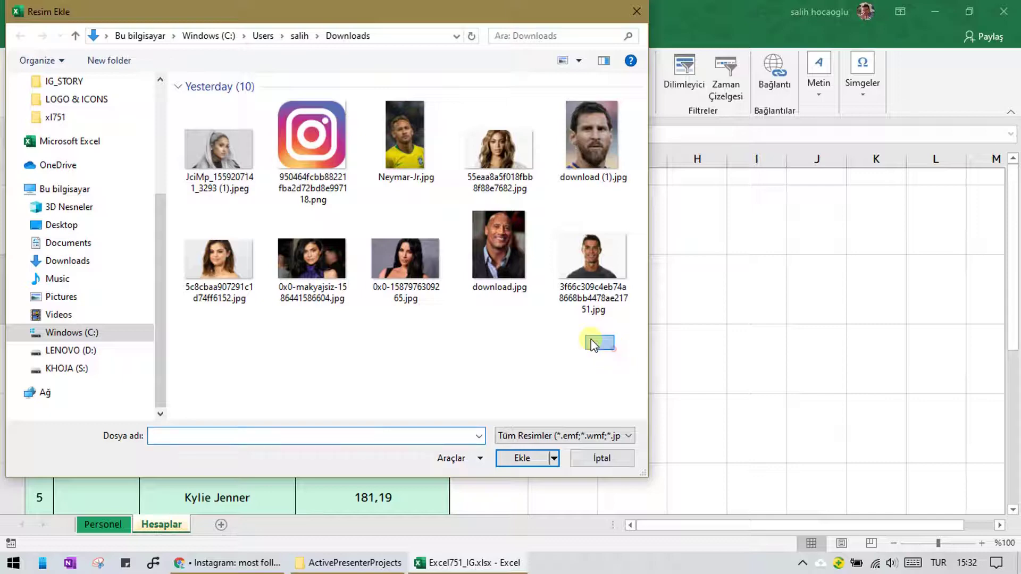
pyautogui.moveTo(591, 345); pyautogui.dragTo(192, 144)
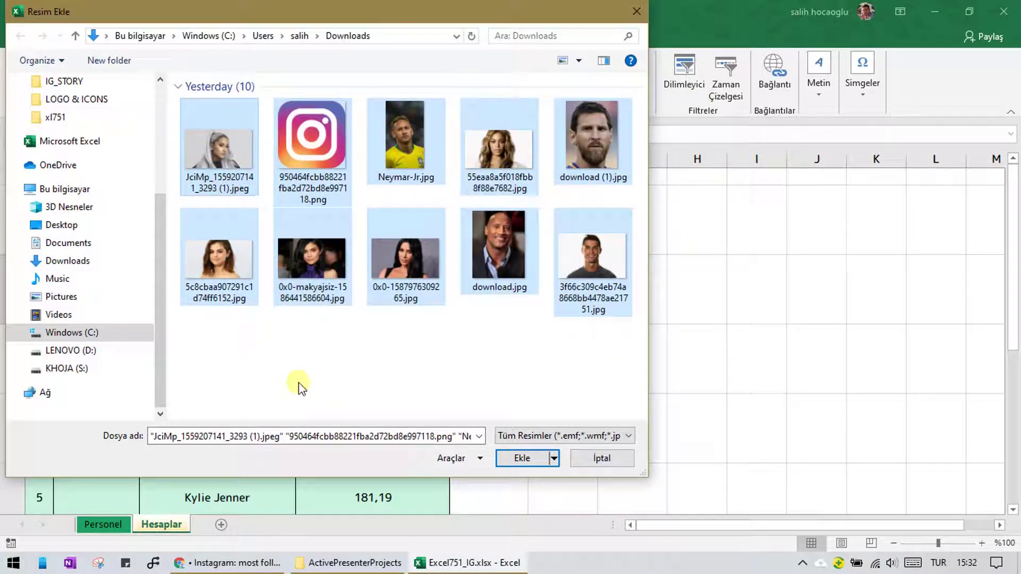
pyautogui.keyDown('ctrl'); pyautogui.click(315, 149); pyautogui.keyUp('ctrl')
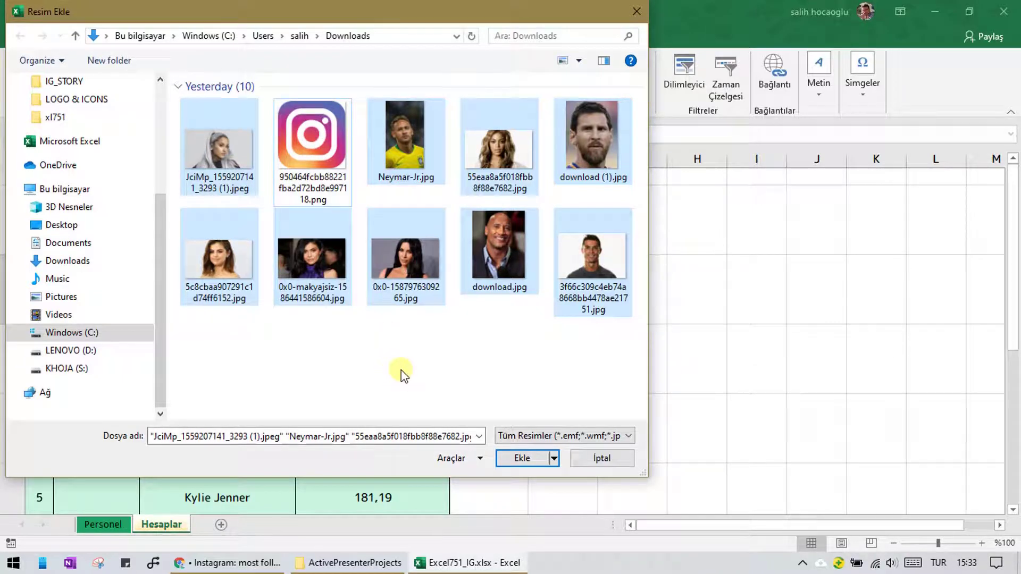
pyautogui.click(526, 460)
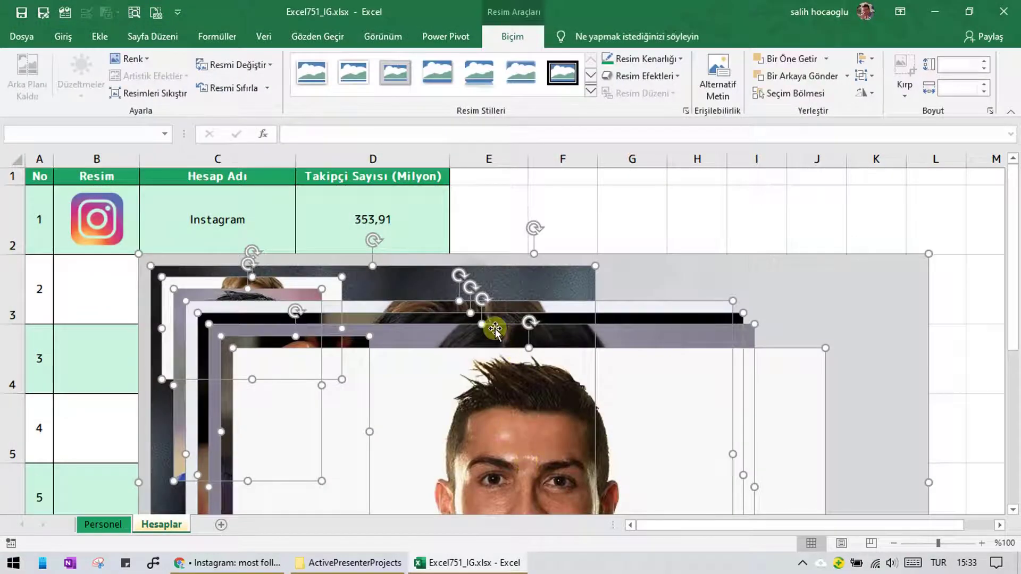
# Shrink all the inserted pictures together and move them off the table into the empty columns beside it.
pyautogui.keyDown('ctrl'); pyautogui.scroll(-1, 498, 303); pyautogui.keyUp('ctrl')
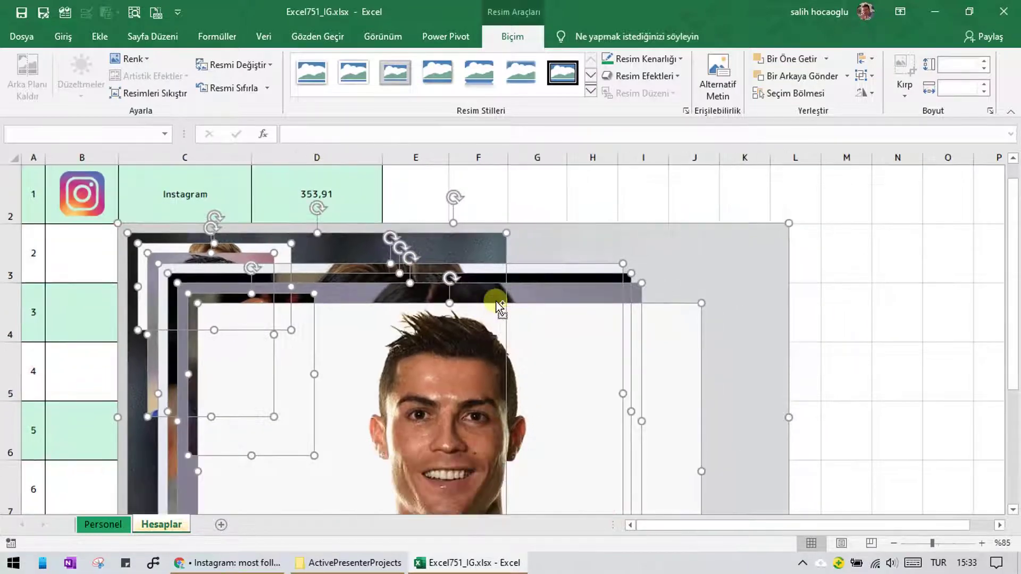
pyautogui.keyDown('ctrl'); pyautogui.scroll(-1, 497, 303); pyautogui.keyUp('ctrl')
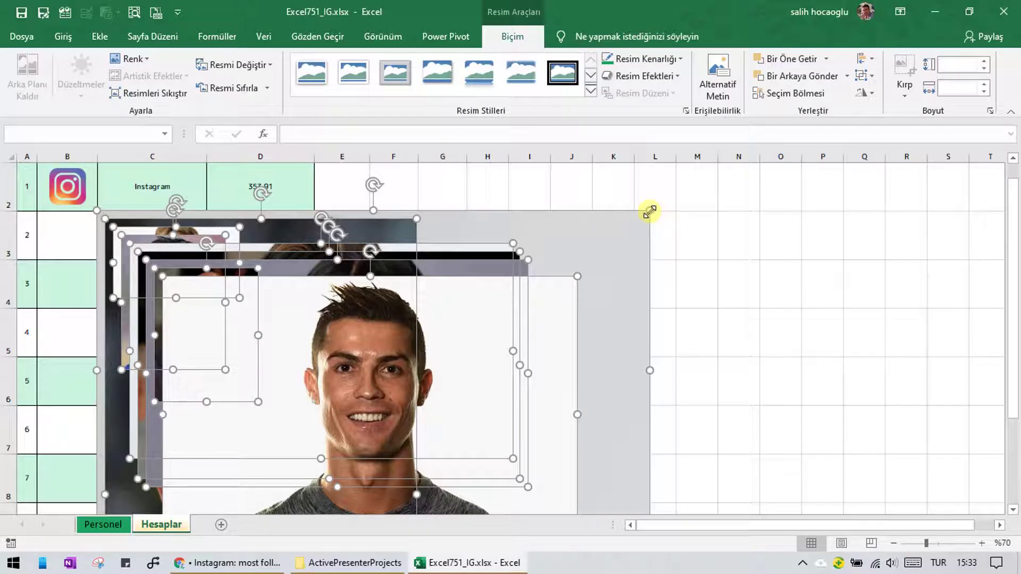
pyautogui.moveTo(649, 212); pyautogui.dragTo(404, 356)
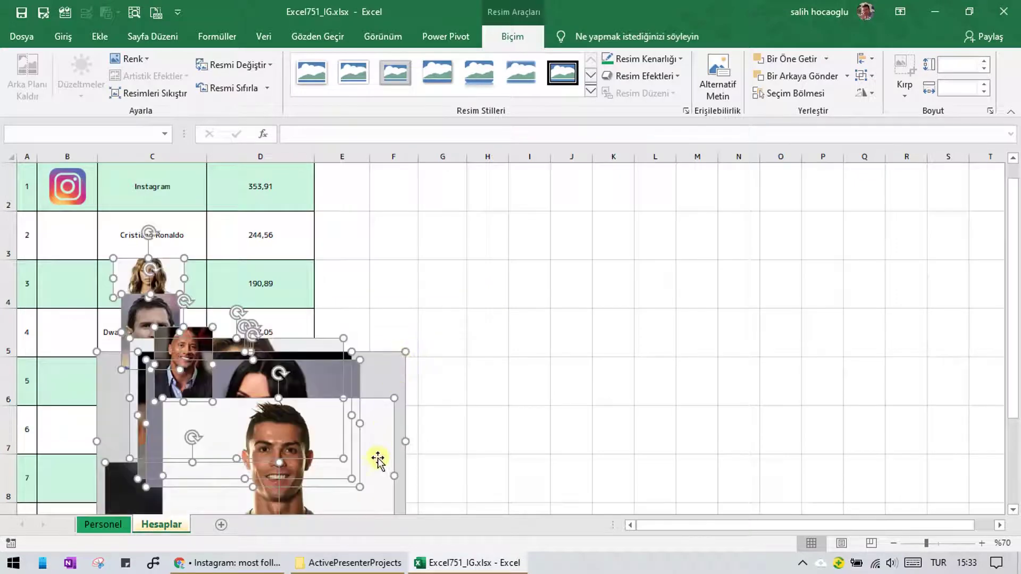
pyautogui.moveTo(371, 469); pyautogui.dragTo(738, 386)
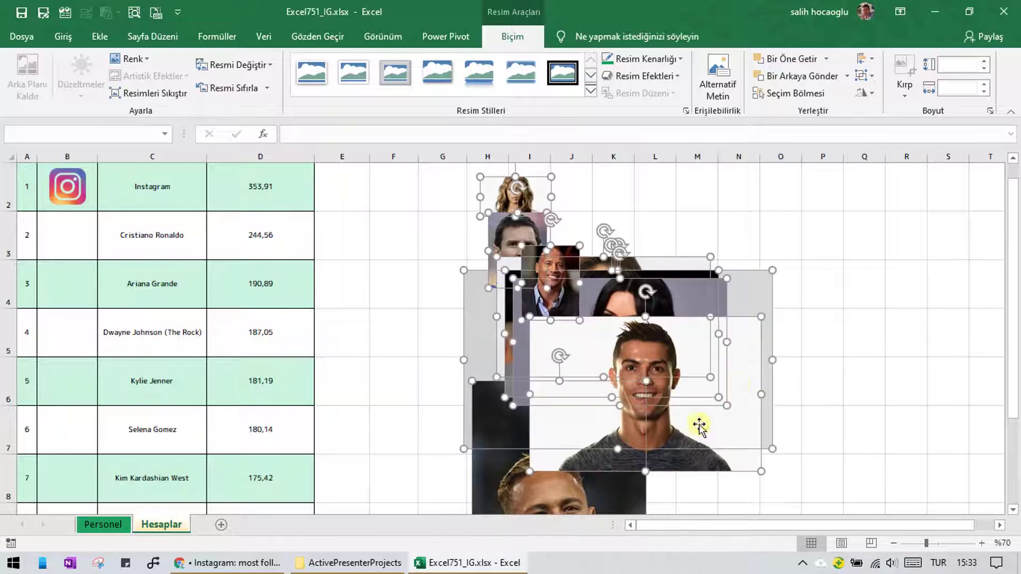
pyautogui.click(361, 311)
# Try to fit the uncropped Cristiano Ronaldo picture into cell B3.
pyautogui.click(89, 245)
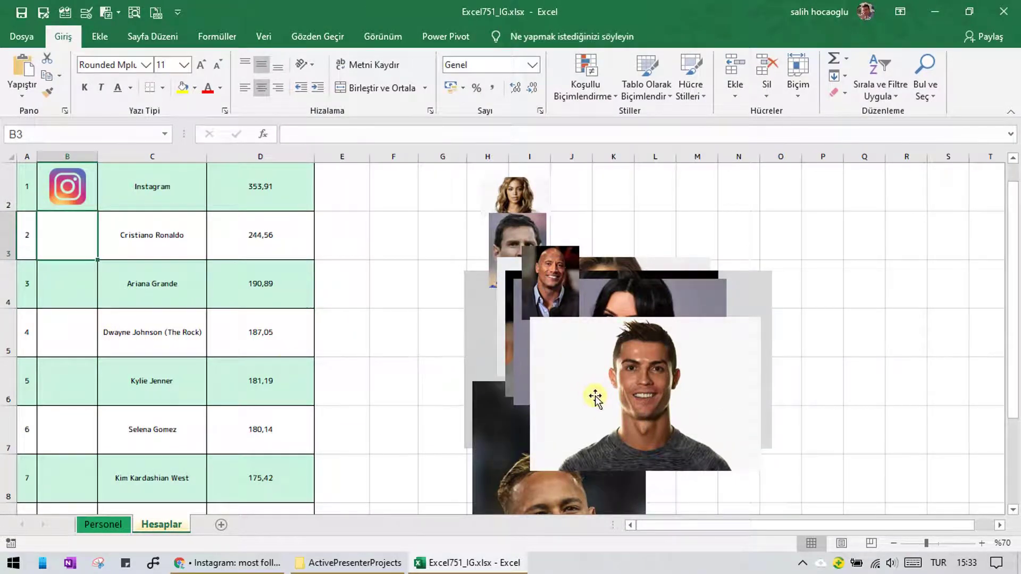
pyautogui.moveTo(597, 399); pyautogui.dragTo(186, 270)
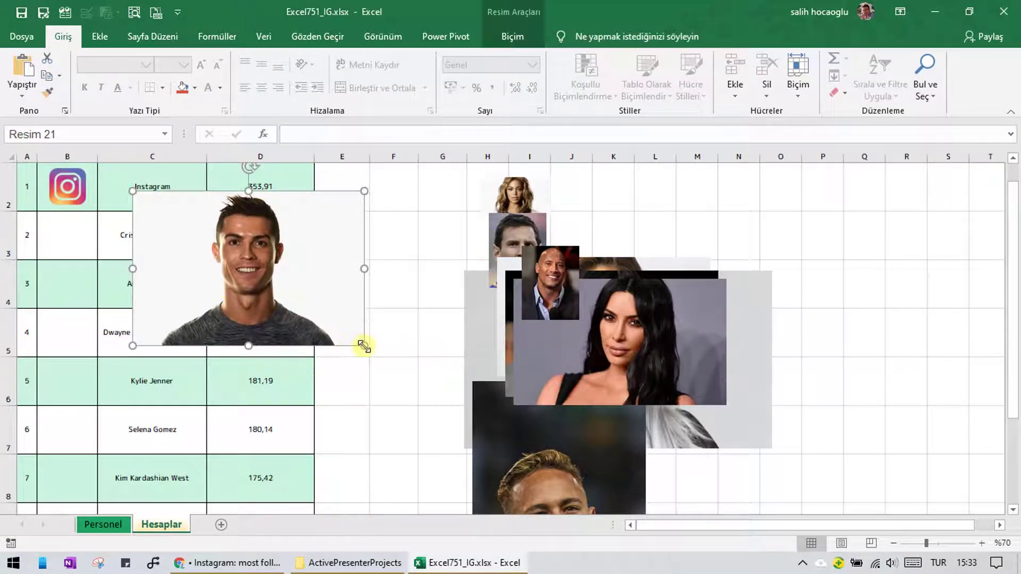
pyautogui.moveTo(364, 344); pyautogui.dragTo(65, 235)
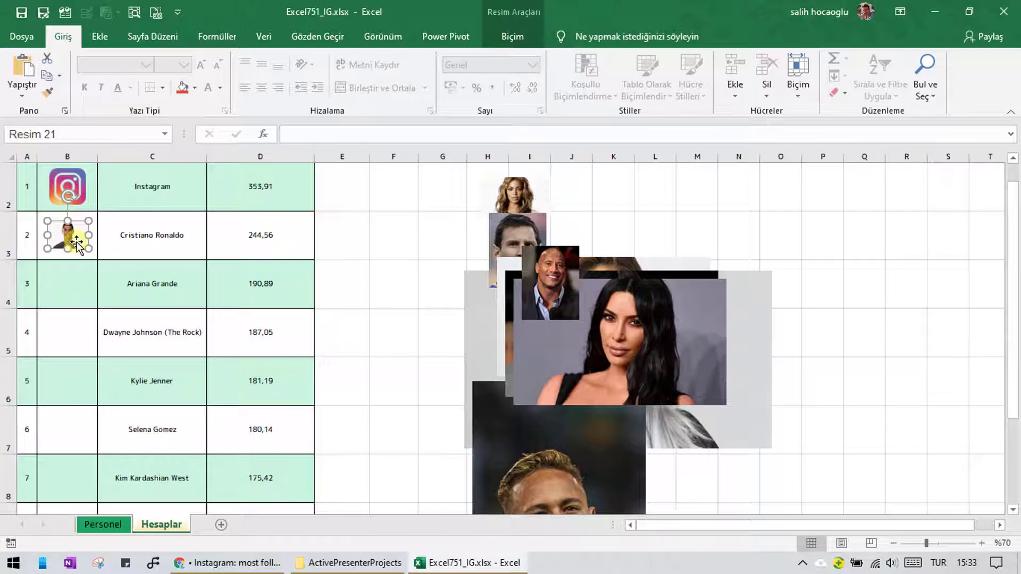
# Enlarge the Cristiano Ronaldo picture and crop it closely around the head and shoulders, cutting the empty sides and lower edge.
pyautogui.moveTo(89, 249); pyautogui.dragTo(229, 396)
pyautogui.moveTo(201, 346); pyautogui.dragTo(265, 308)
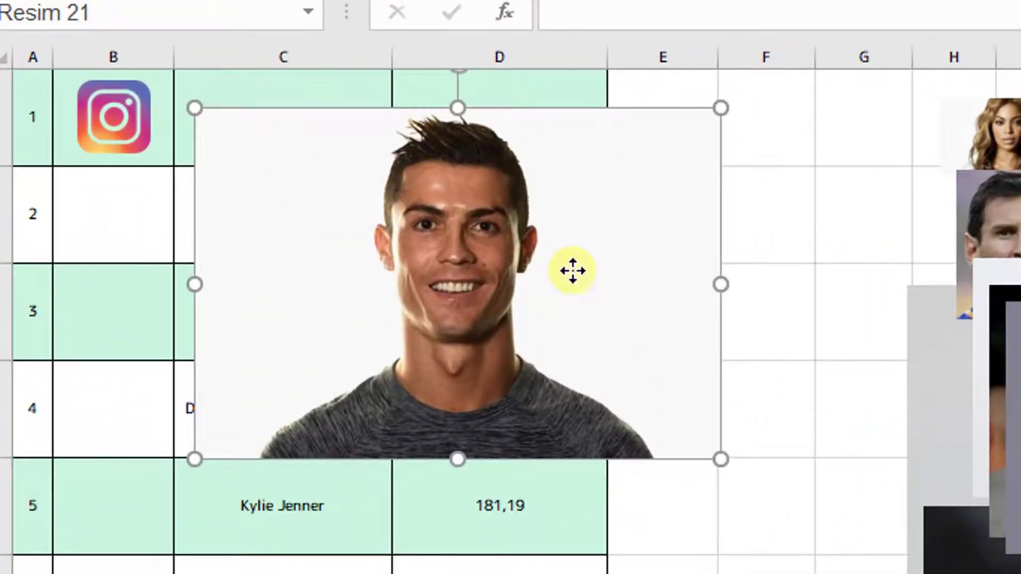
pyautogui.rightClick(573, 270)
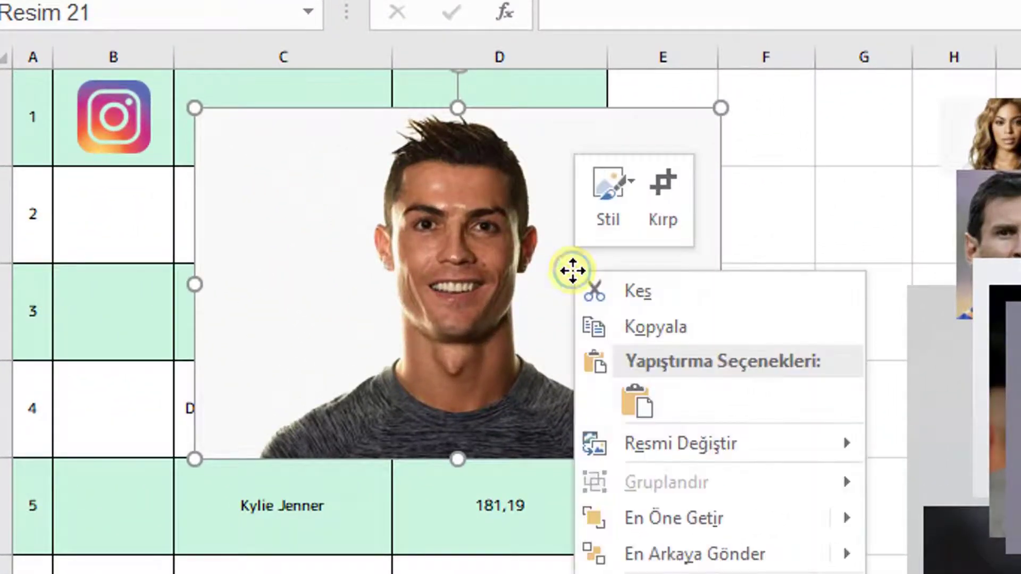
pyautogui.click(671, 202)
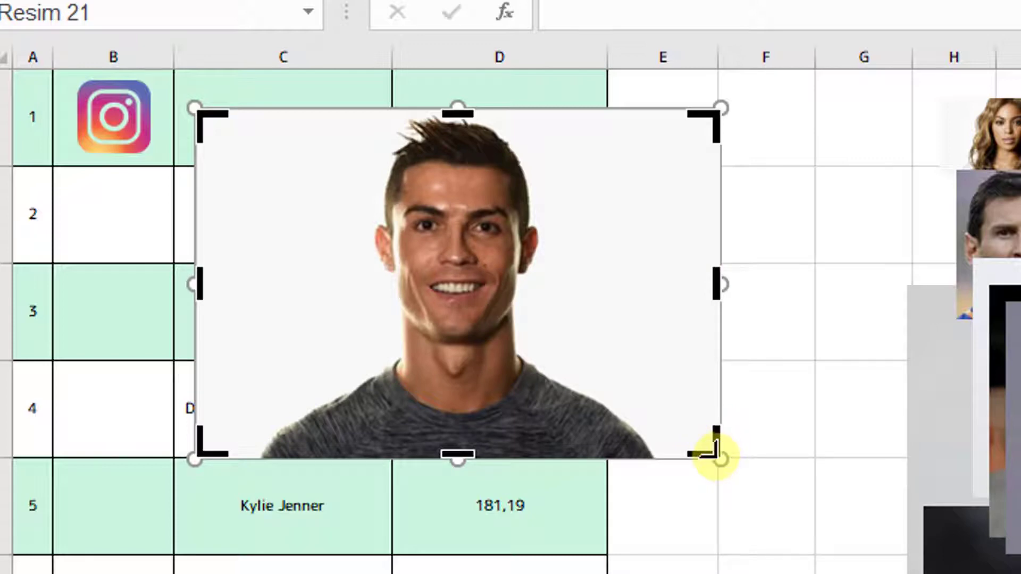
pyautogui.moveTo(714, 453); pyautogui.dragTo(533, 409)
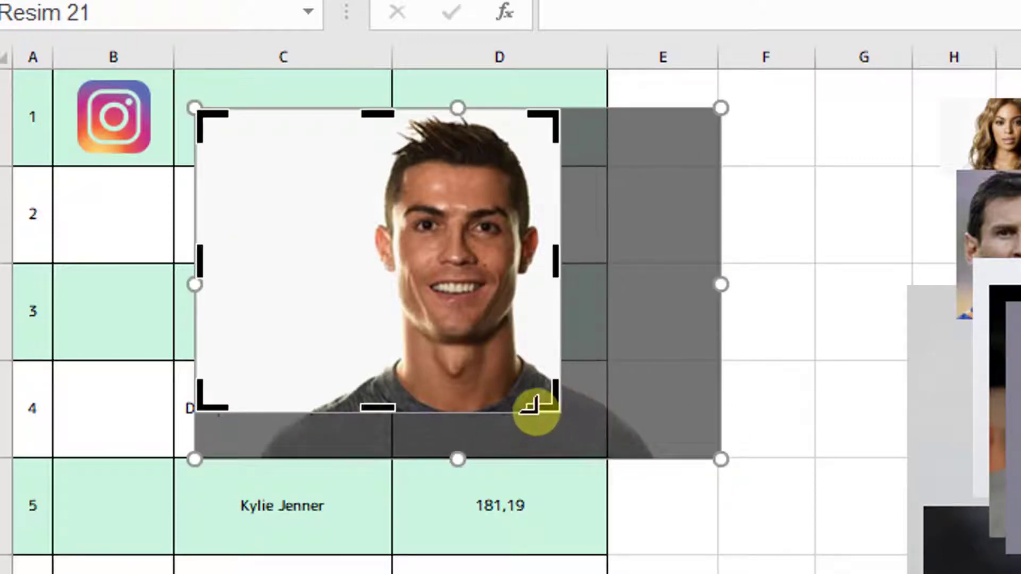
pyautogui.moveTo(198, 113); pyautogui.dragTo(348, 113)
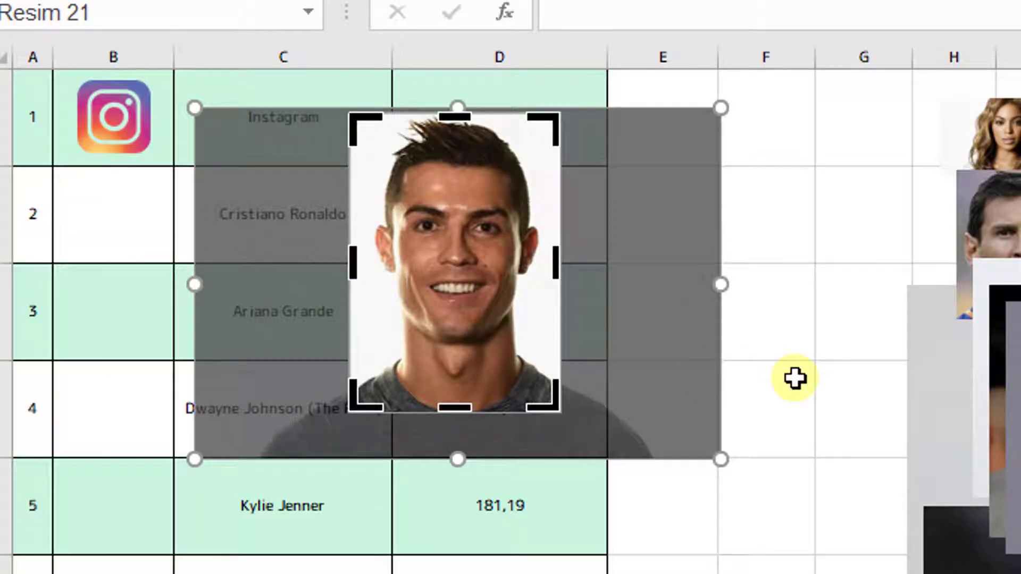
pyautogui.click(777, 399)
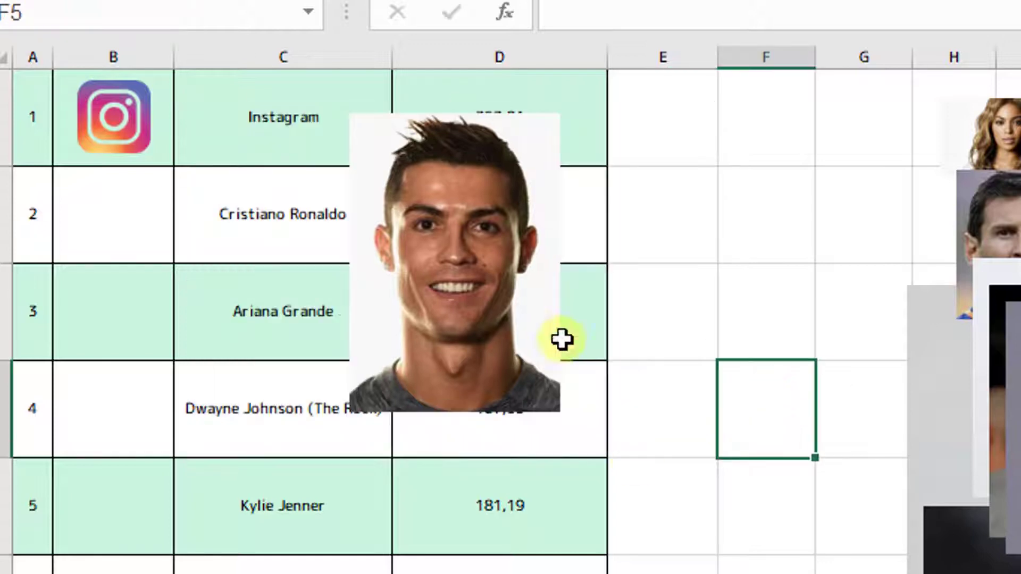
# Shrink the cropped Cristiano Ronaldo picture and center it in cell B3 of the Resim column.
pyautogui.click(467, 312)
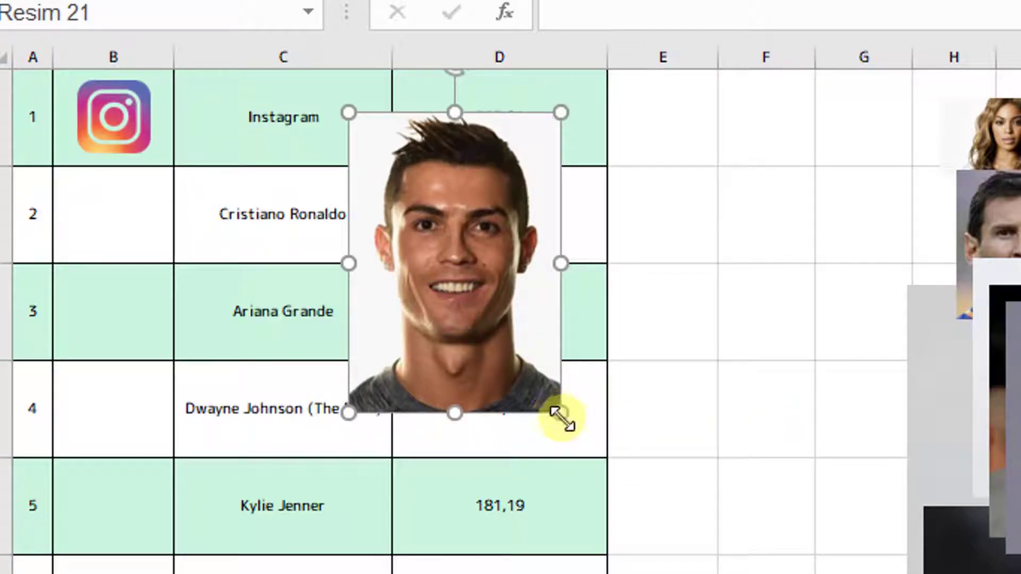
pyautogui.moveTo(561, 418); pyautogui.dragTo(426, 213)
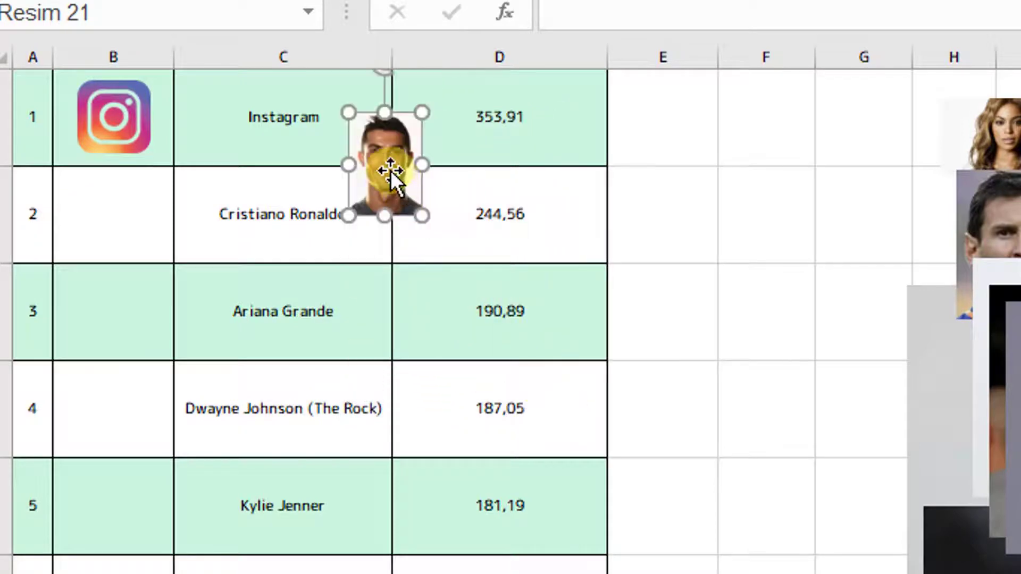
pyautogui.moveTo(390, 171); pyautogui.dragTo(188, 214)
pyautogui.moveTo(221, 257); pyautogui.dragTo(195, 229)
pyautogui.moveTo(169, 198); pyautogui.dragTo(119, 217)
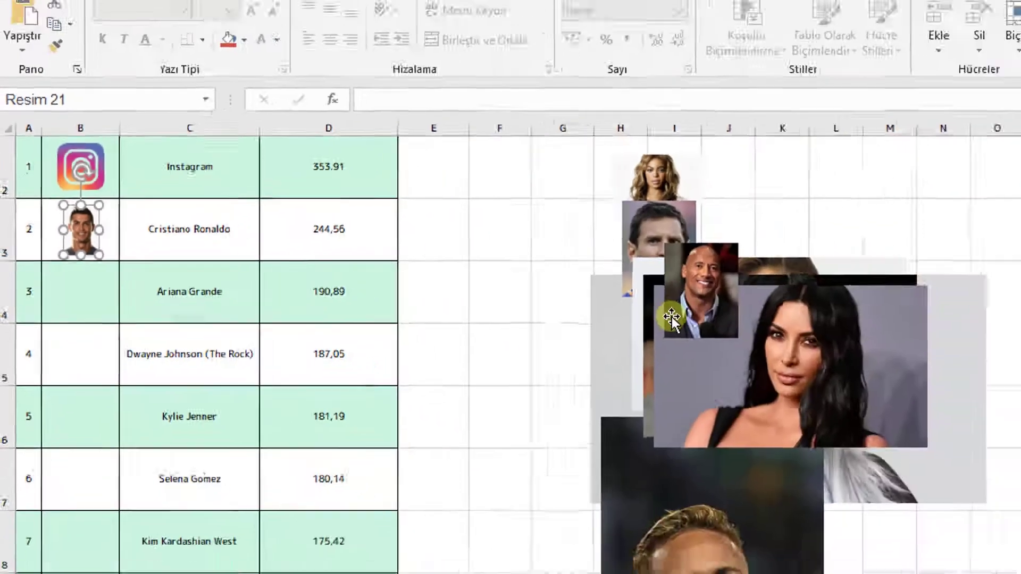
# Move the Neymar Jr. and Kim Kardashian West pictures apart to uncover the pictures stacked beneath them.
pyautogui.moveTo(679, 524); pyautogui.dragTo(582, 454)
pyautogui.moveTo(769, 392); pyautogui.dragTo(962, 491)
pyautogui.click(808, 478)
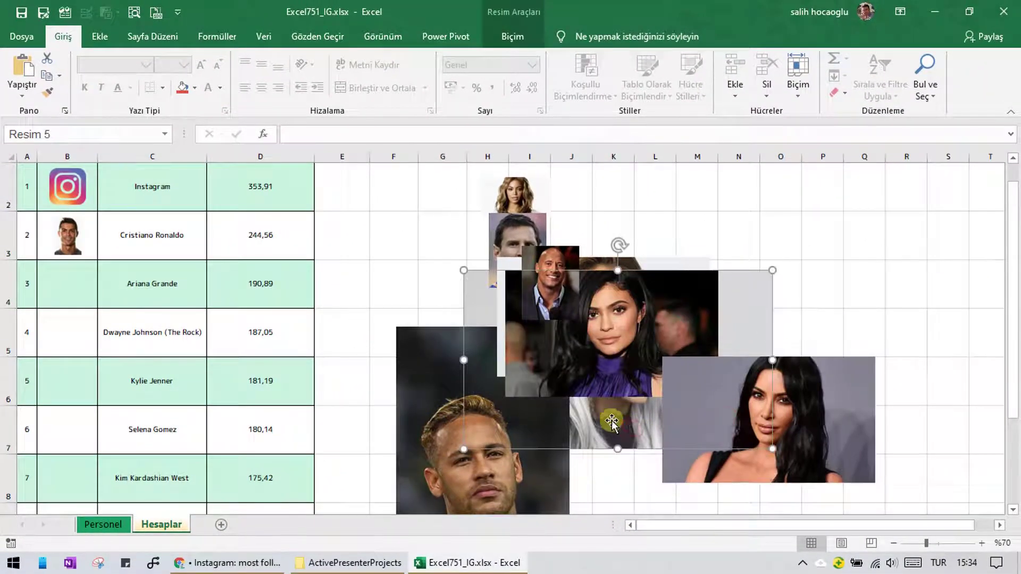
# Pull the Ariana Grande picture out of the stack and crop it to the head and shoulders.
pyautogui.moveTo(611, 422); pyautogui.dragTo(282, 340)
pyautogui.rightClick(281, 340)
pyautogui.click(290, 335)
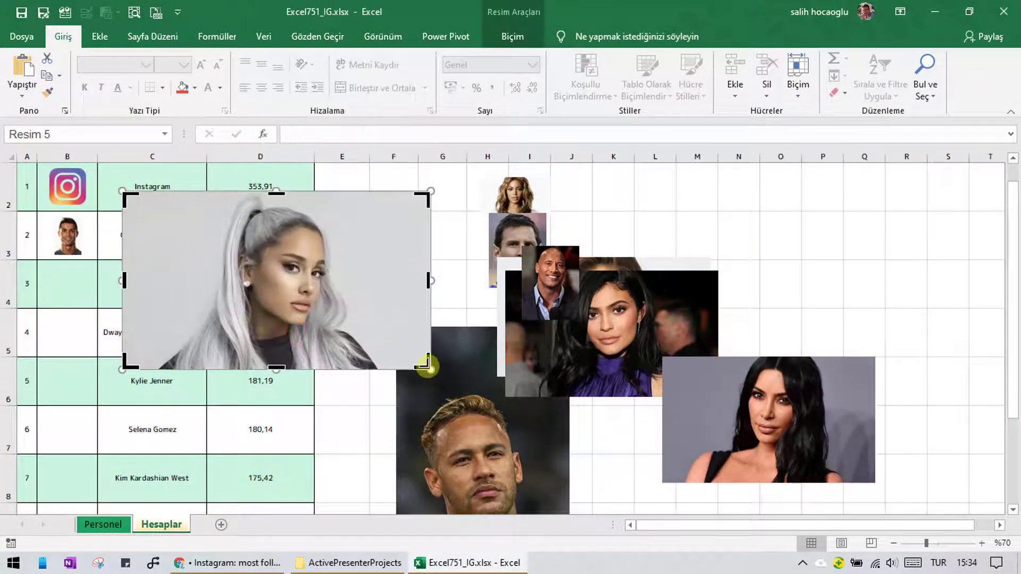
pyautogui.moveTo(425, 366); pyautogui.dragTo(345, 347)
pyautogui.moveTo(126, 195); pyautogui.dragTo(207, 199)
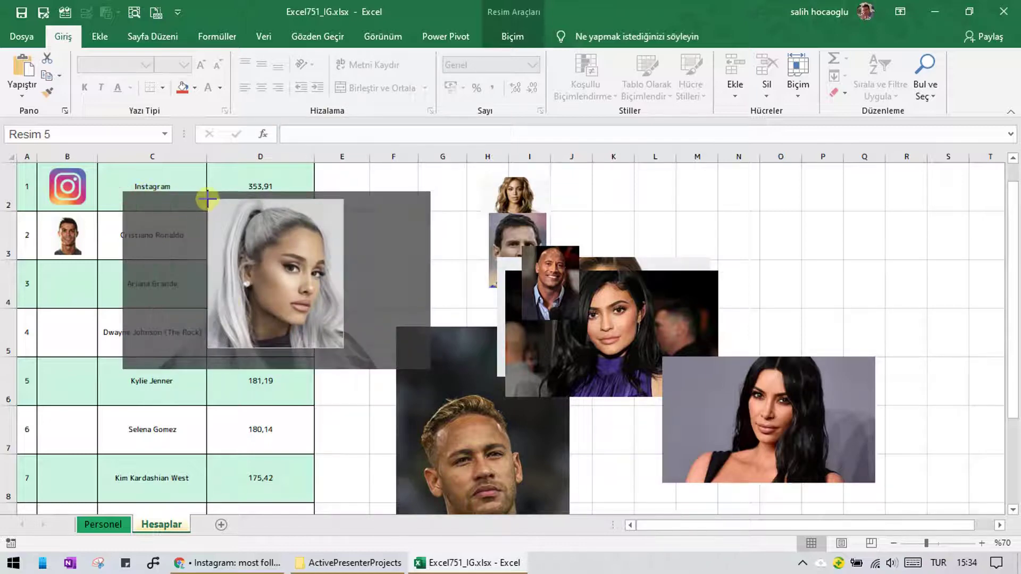
# Shrink the cropped Ariana Grande picture and place it in cell B4.
pyautogui.click(460, 257)
pyautogui.click(330, 323)
pyautogui.moveTo(343, 347); pyautogui.dragTo(88, 298)
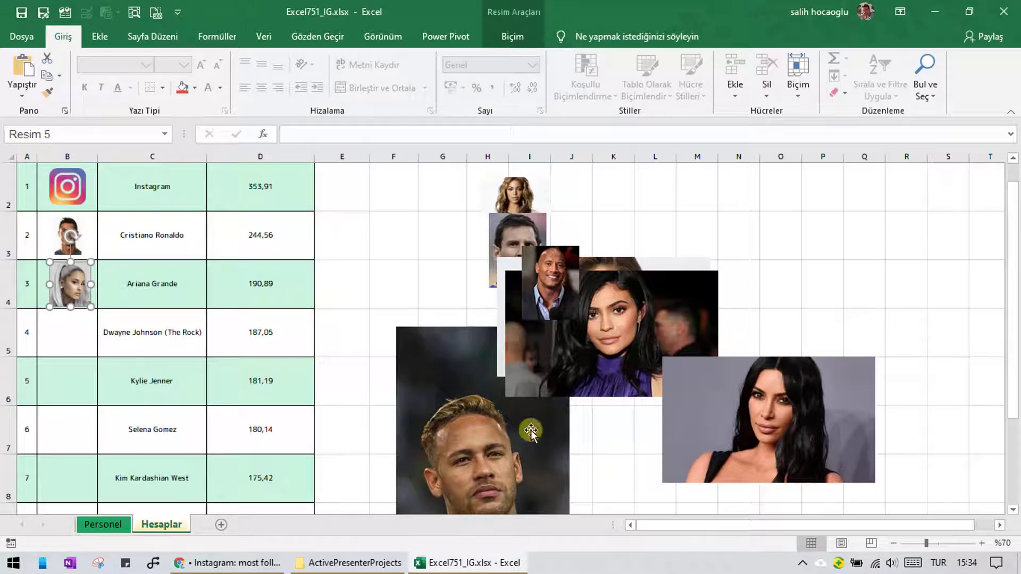
# Crop the Dwayne Johnson picture to the head and collar and place it in cell B5.
pyautogui.click(433, 271)
pyautogui.moveTo(537, 278); pyautogui.dragTo(378, 263)
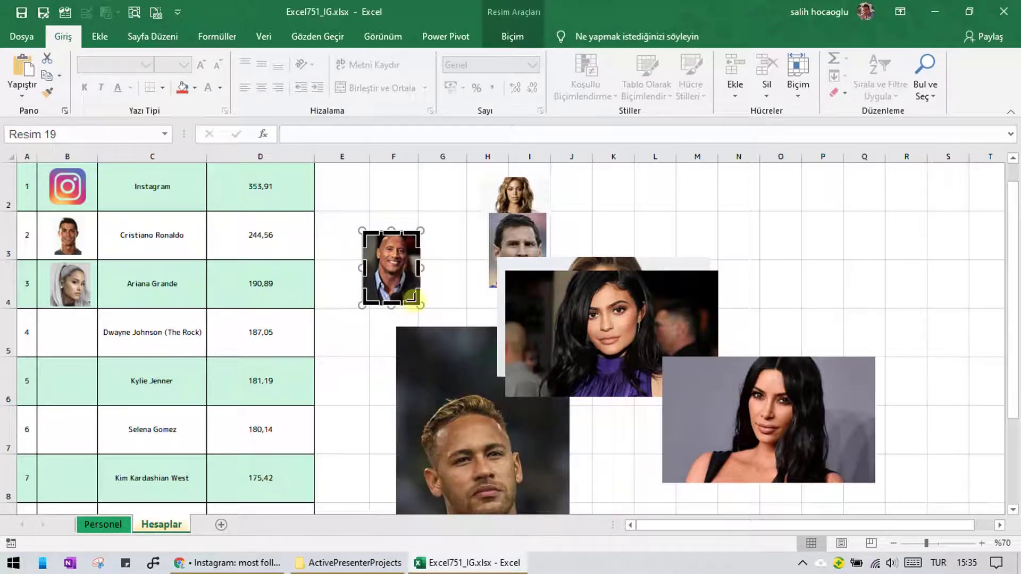
pyautogui.moveTo(419, 303); pyautogui.dragTo(410, 278)
pyautogui.moveTo(363, 232); pyautogui.dragTo(64, 332)
pyautogui.click(444, 253)
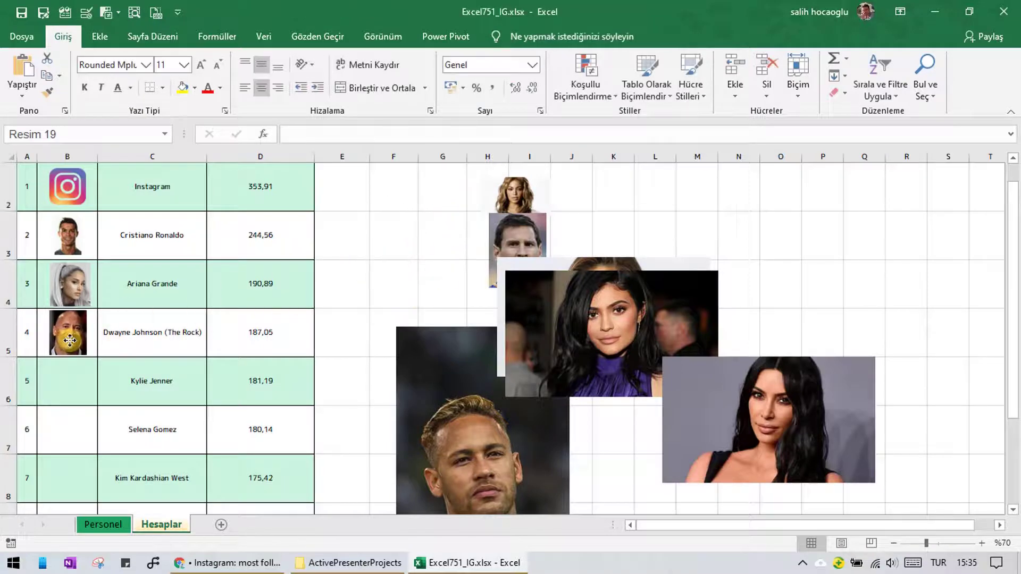
# Separate the Kylie Jenner picture from the stack and crop it closely around the face and hair.
pyautogui.click(684, 417)
pyautogui.moveTo(569, 353); pyautogui.dragTo(389, 277)
pyautogui.rightClick(389, 277)
pyautogui.click(439, 240)
pyautogui.moveTo(529, 311); pyautogui.dragTo(485, 288)
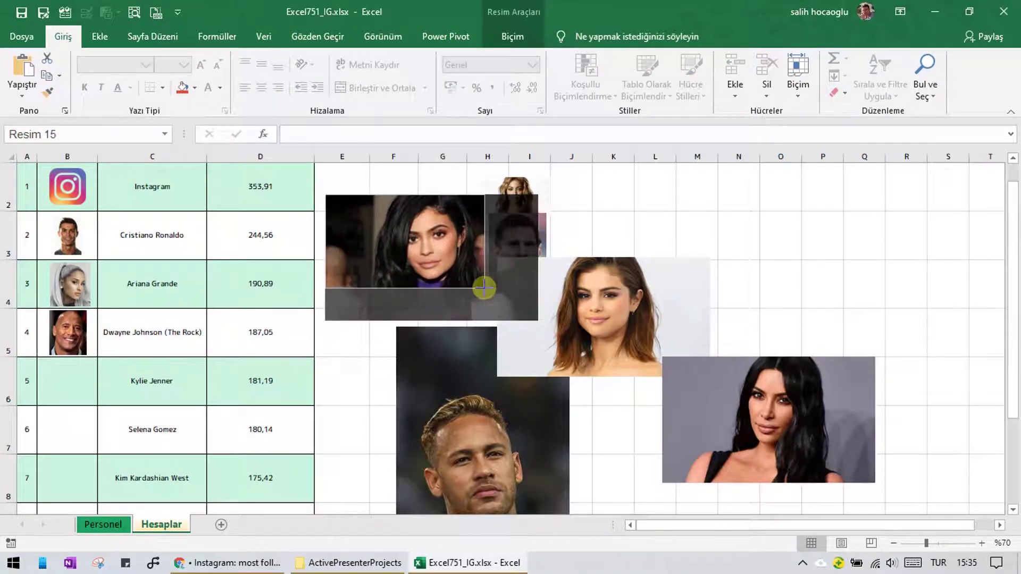
pyautogui.moveTo(326, 194); pyautogui.dragTo(375, 195)
pyautogui.moveTo(482, 241); pyautogui.dragTo(476, 239)
pyautogui.click(686, 231)
# Shrink the cropped Kylie Jenner picture and place it in cell B6.
pyautogui.click(442, 270)
pyautogui.moveTo(474, 286); pyautogui.dragTo(75, 382)
pyautogui.scroll(1, 554, 314)
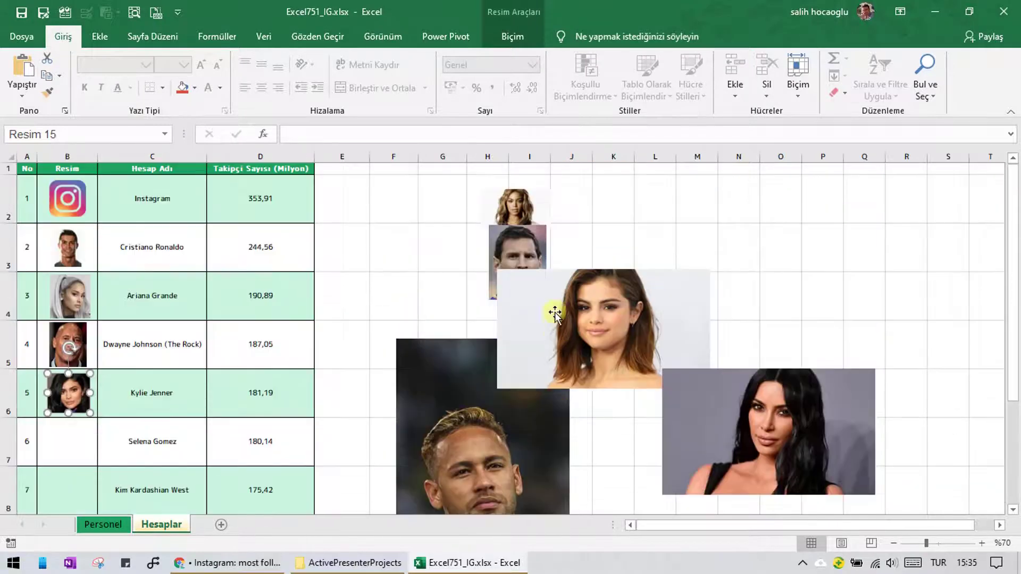
# Crop the Selena Gomez picture to the face and hair and fit it at reduced size in cell B7.
pyautogui.moveTo(621, 350); pyautogui.dragTo(394, 295)
pyautogui.rightClick(373, 289)
pyautogui.click(417, 245)
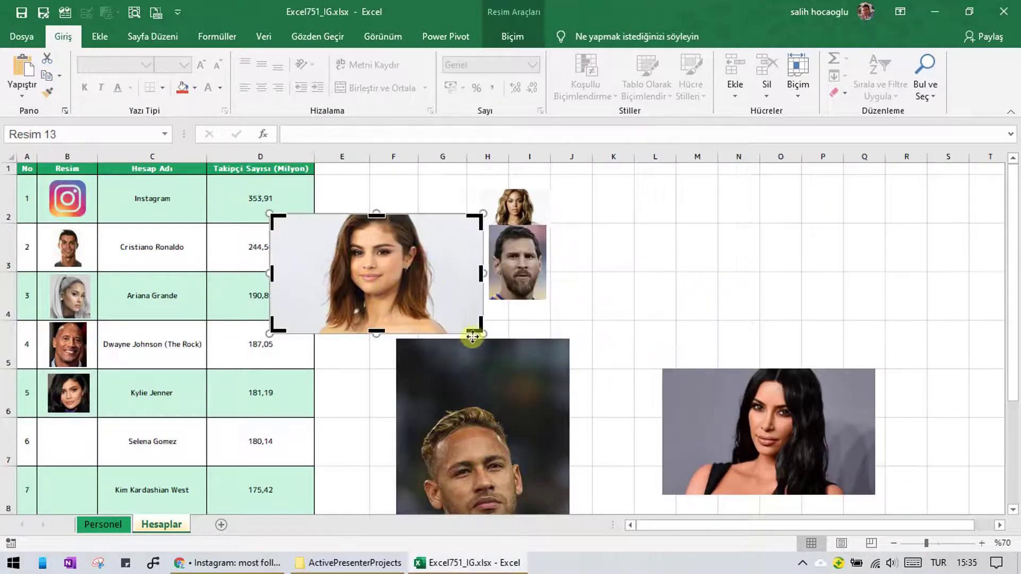
pyautogui.moveTo(480, 331); pyautogui.dragTo(438, 311)
pyautogui.moveTo(276, 221); pyautogui.dragTo(340, 214)
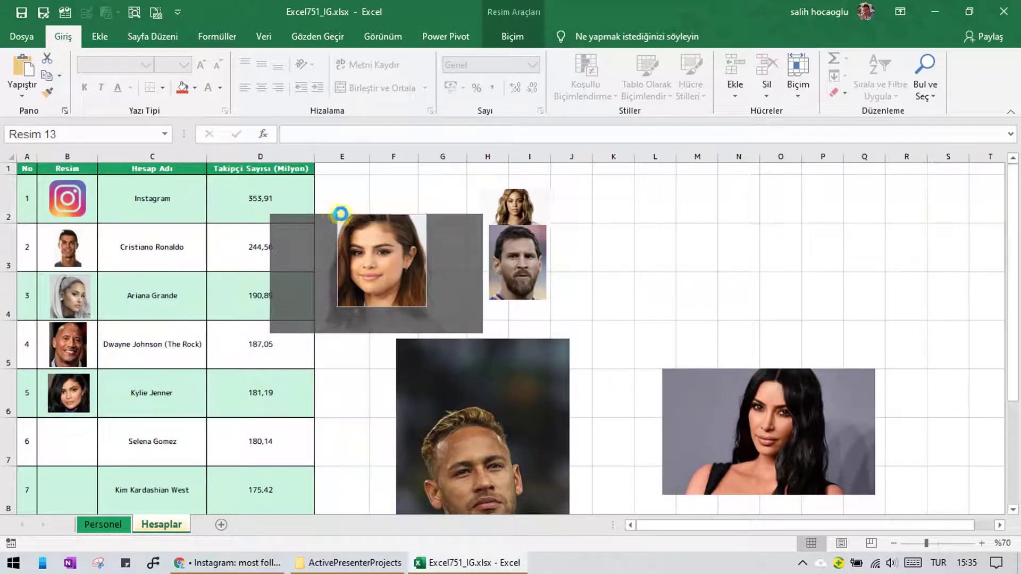
pyautogui.press('Escape')
pyautogui.moveTo(427, 307); pyautogui.dragTo(377, 255)
pyautogui.moveTo(346, 245); pyautogui.dragTo(60, 451)
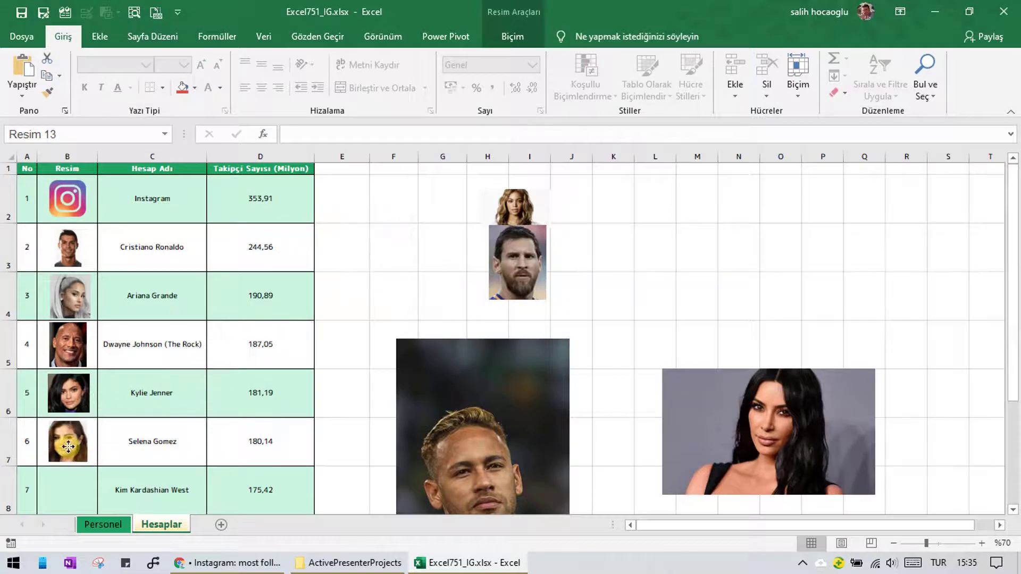
# Move the Kim Kardashian West picture over the table and crop it closely around the face.
pyautogui.moveTo(774, 446); pyautogui.dragTo(255, 305)
pyautogui.rightClick(256, 305)
pyautogui.click(302, 335)
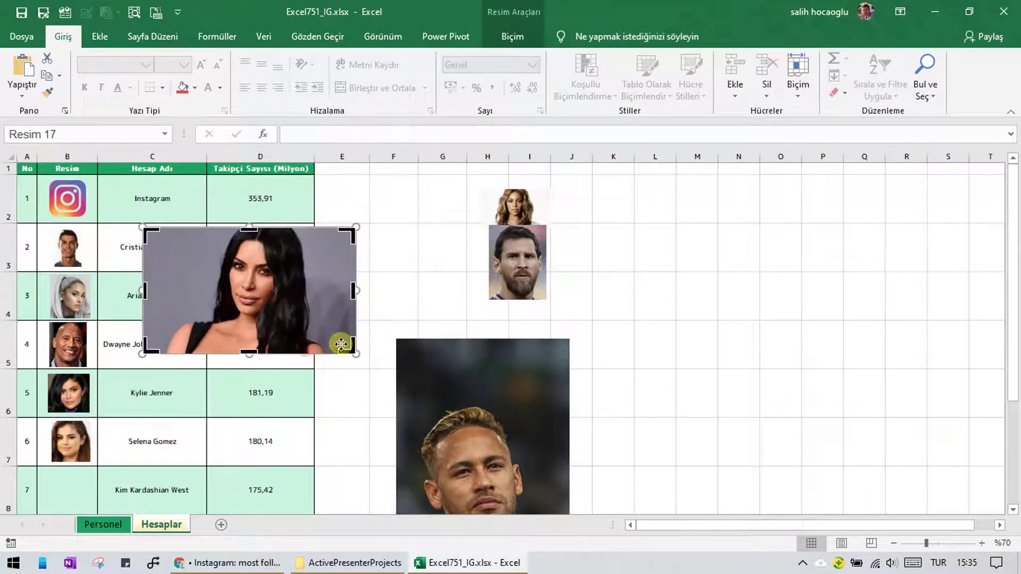
pyautogui.moveTo(349, 348); pyautogui.dragTo(304, 318)
pyautogui.moveTo(146, 231); pyautogui.dragTo(213, 227)
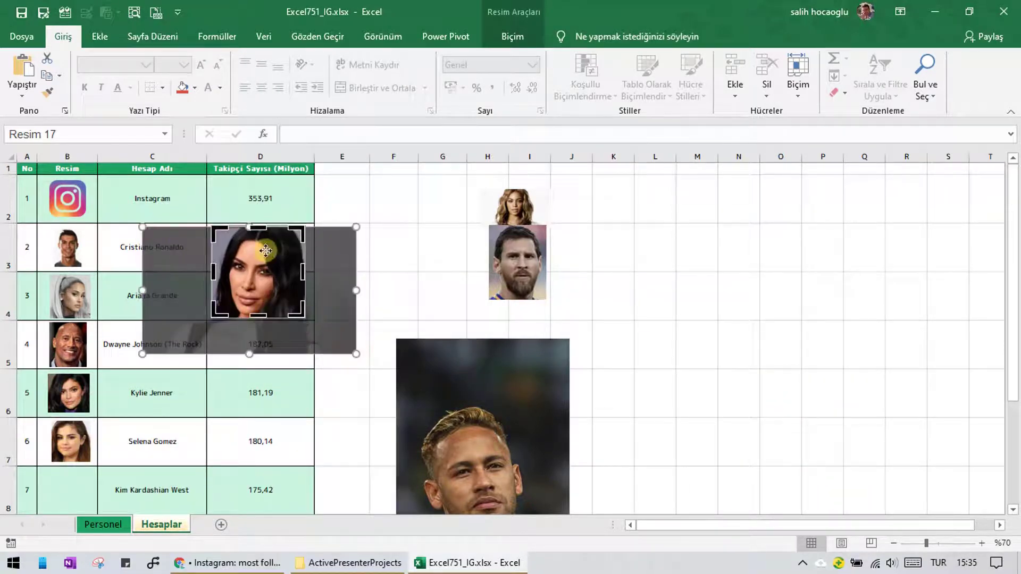
pyautogui.click(394, 264)
# Shrink the cropped Kim Kardashian West picture and center it in cell B8.
pyautogui.click(299, 312)
pyautogui.moveTo(304, 317); pyautogui.dragTo(239, 253)
pyautogui.moveTo(231, 247); pyautogui.dragTo(69, 502)
pyautogui.scroll(-1, 68, 478)
pyautogui.moveTo(64, 385)
pyautogui.mouseDown()
pyautogui.moveTo(64, 376)
pyautogui.moveTo(91, 403)
pyautogui.moveTo(74, 386)
pyautogui.mouseUp()
pyautogui.click(371, 359)
# Reduce the Leo Messi picture to cell size and place it in cell B9.
pyautogui.scroll(1, 383, 351)
pyautogui.moveTo(507, 272); pyautogui.dragTo(370, 280)
pyautogui.scroll(-1, 368, 281)
pyautogui.moveTo(378, 165); pyautogui.dragTo(64, 492)
pyautogui.scroll(-1, 319, 425)
# Enlarge the Beyonce picture and crop it closely around the face and hair, cutting the empty sides and lower edge.
pyautogui.scroll(2, 372, 372)
pyautogui.moveTo(506, 214); pyautogui.dragTo(408, 421)
pyautogui.moveTo(359, 358); pyautogui.dragTo(264, 292)
pyautogui.rightClick(266, 293)
pyautogui.click(310, 261)
pyautogui.moveTo(418, 358); pyautogui.dragTo(369, 335)
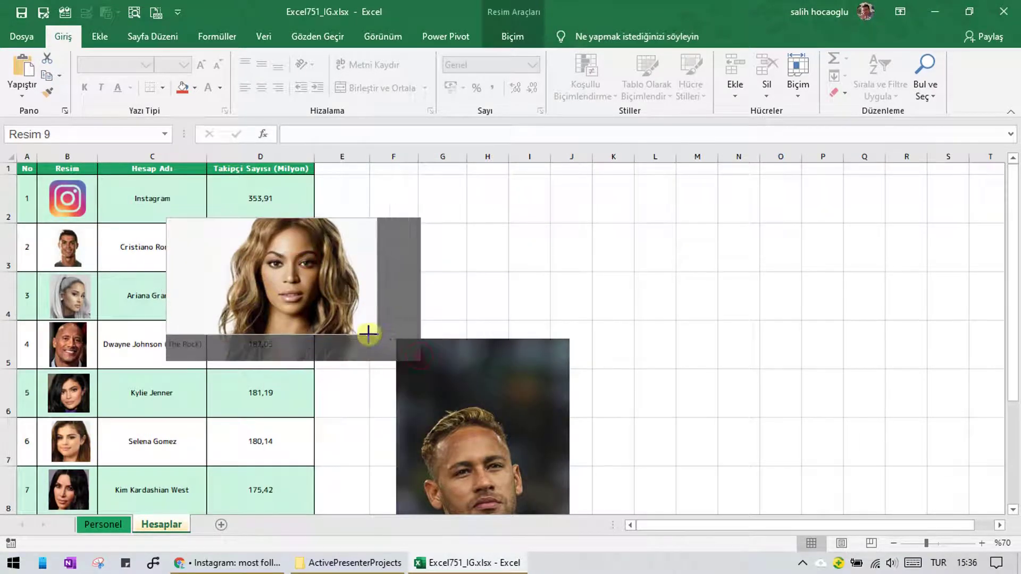
pyautogui.moveTo(175, 228); pyautogui.dragTo(232, 218)
pyautogui.moveTo(355, 276); pyautogui.dragTo(349, 276)
pyautogui.moveTo(234, 275); pyautogui.dragTo(239, 276)
pyautogui.click(509, 303)
# Shrink the cropped Beyonce picture and place it in cell B10.
pyautogui.scroll(-1, 425, 261)
pyautogui.click(277, 202)
pyautogui.moveTo(277, 202); pyautogui.dragTo(67, 483)
pyautogui.click(344, 417)
# Crop the Neymar Jr. picture to the head, cutting the space above, both sides and everything below the collar.
pyautogui.scroll(-2, 442, 303)
pyautogui.scroll(1, 448, 291)
pyautogui.rightClick(474, 278)
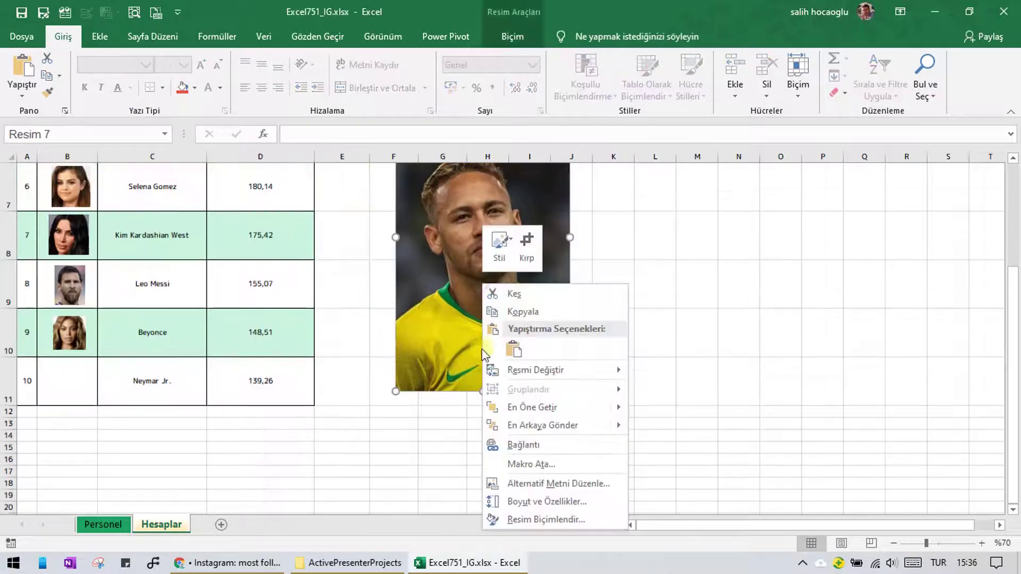
pyautogui.click(528, 240)
pyautogui.scroll(1, 467, 297)
pyautogui.moveTo(479, 231); pyautogui.dragTo(476, 293)
pyautogui.scroll(-1, 502, 368)
pyautogui.moveTo(399, 388); pyautogui.dragTo(420, 290)
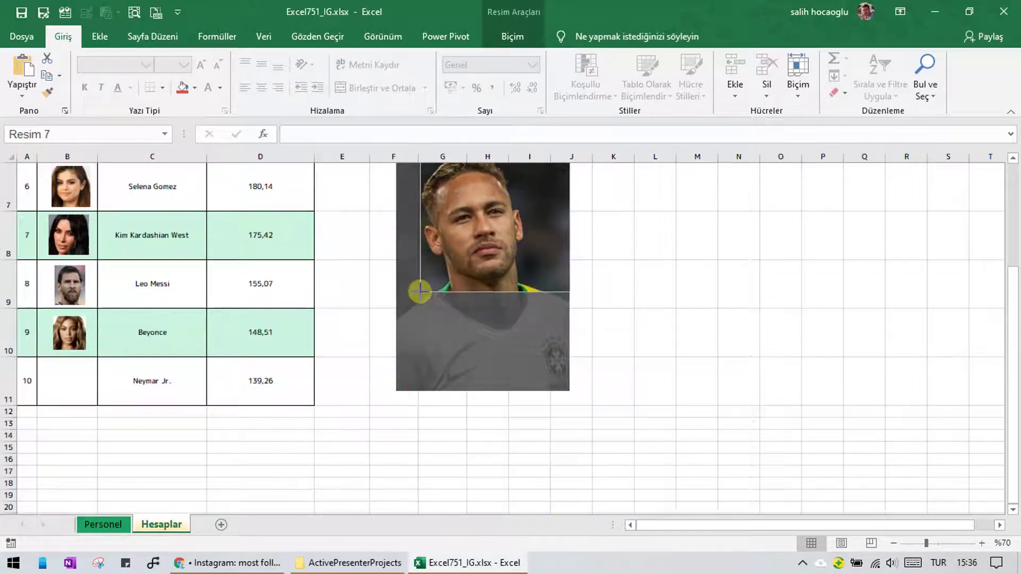
pyautogui.scroll(1, 552, 355)
pyautogui.moveTo(565, 369); pyautogui.dragTo(531, 369)
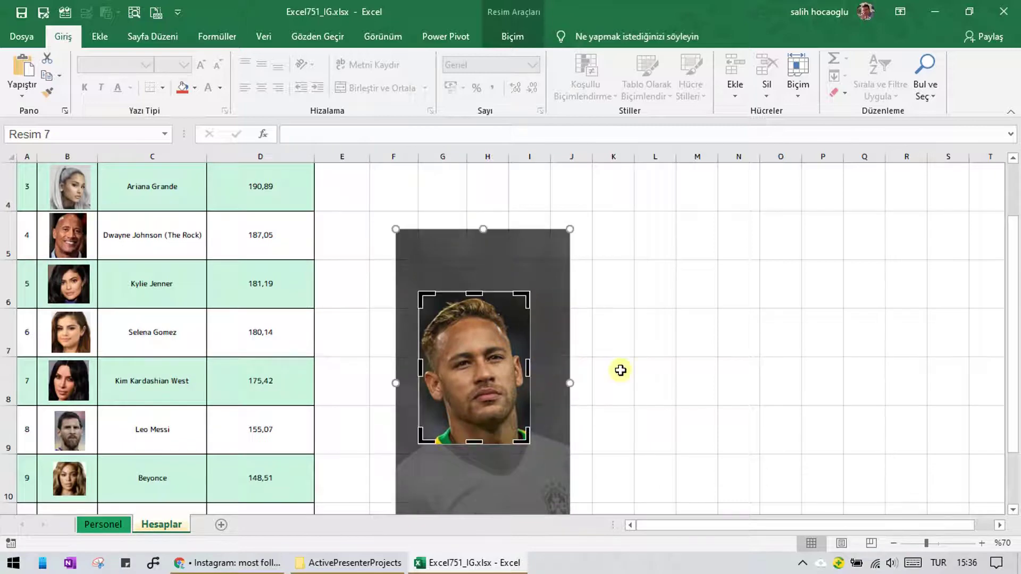
pyautogui.click(619, 368)
# Shrink the cropped Neymar Jr. picture and place it in cell B11.
pyautogui.click(479, 409)
pyautogui.moveTo(420, 445); pyautogui.dragTo(481, 344)
pyautogui.scroll(-1, 506, 198)
pyautogui.moveTo(505, 198); pyautogui.dragTo(72, 382)
pyautogui.click(371, 372)
# Insert a treemap chart (Ağaç Haritası) from the account names and follower counts in C1:D11, including the headers.
pyautogui.scroll(2, 371, 376)
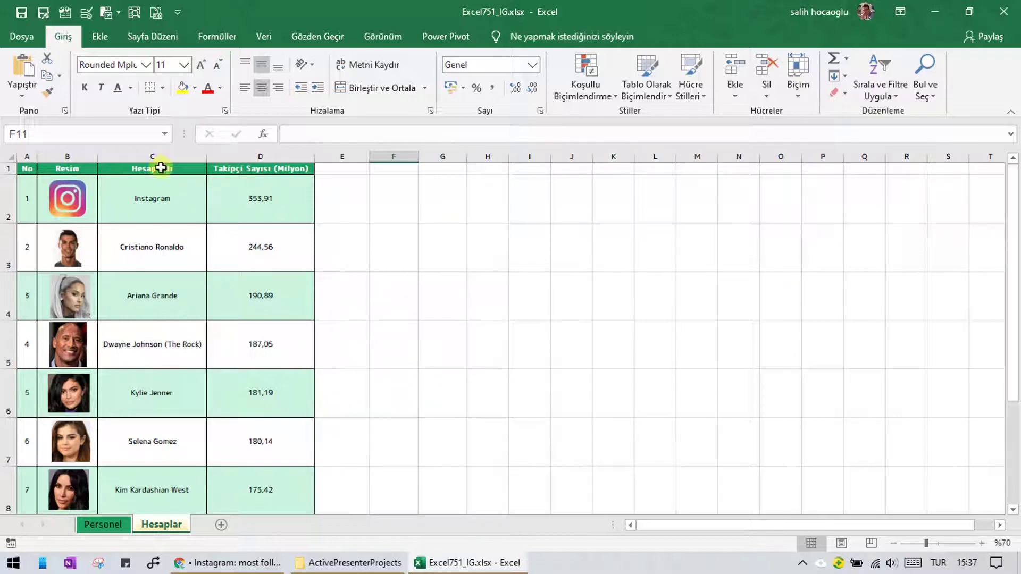
pyautogui.moveTo(160, 168); pyautogui.dragTo(263, 530)
pyautogui.moveTo(265, 488); pyautogui.dragTo(265, 488)
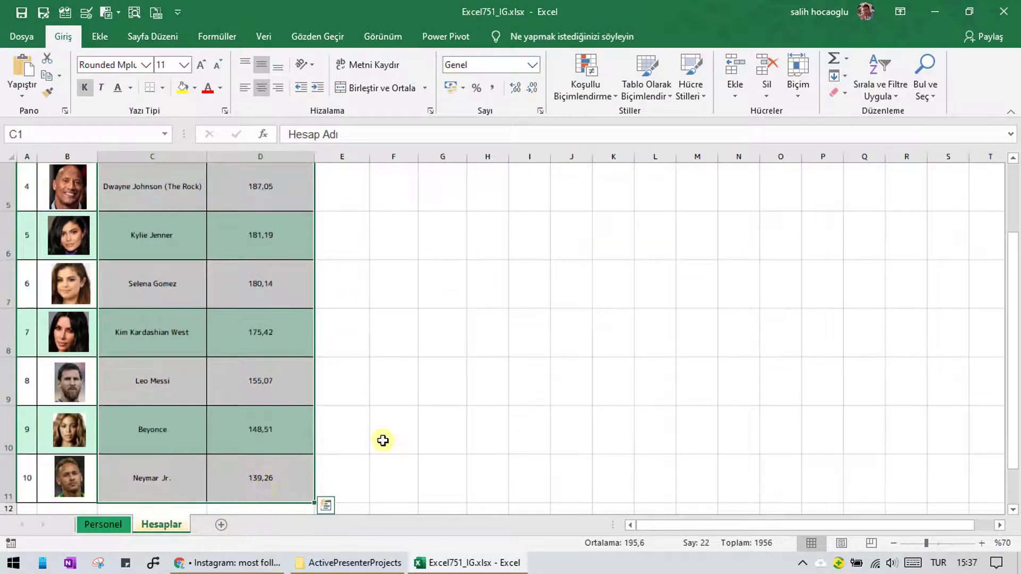
pyautogui.scroll(2, 397, 332)
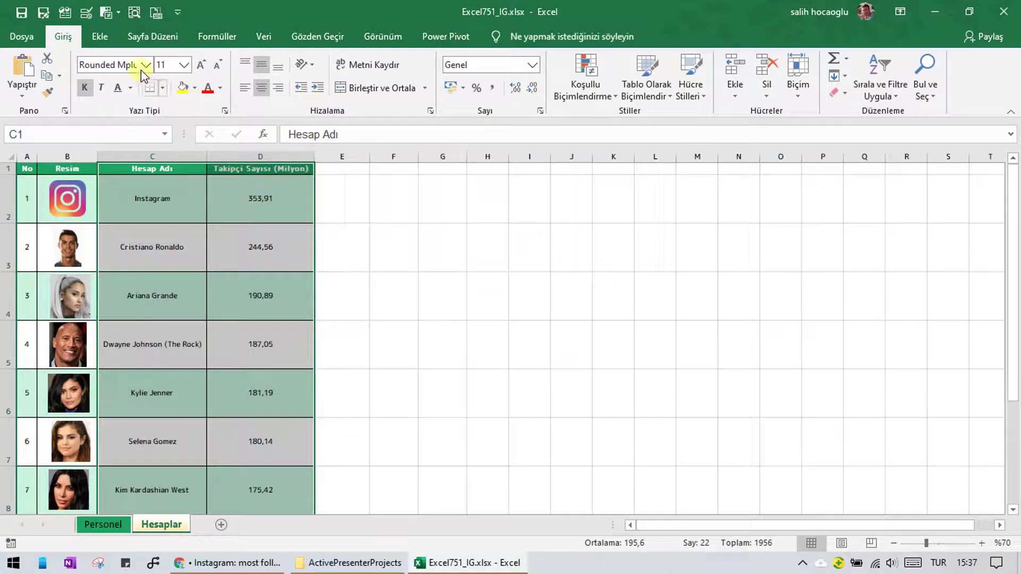
pyautogui.click(106, 37)
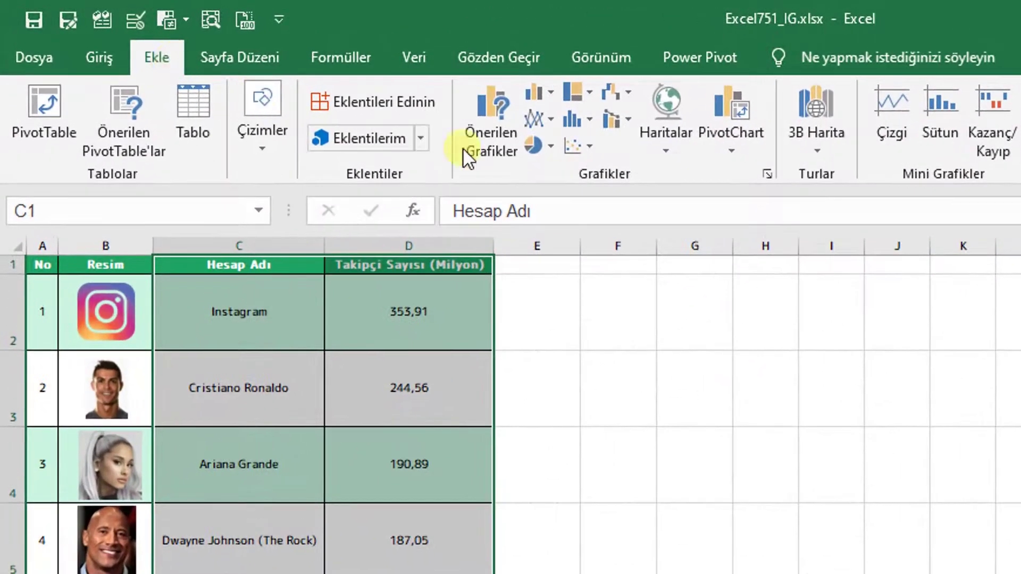
pyautogui.click(592, 94)
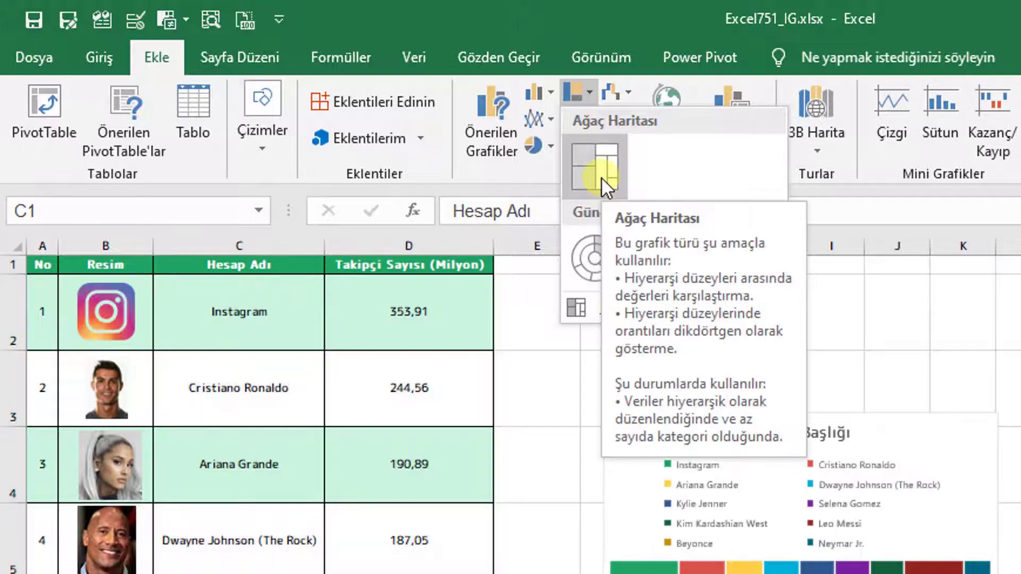
pyautogui.click(600, 177)
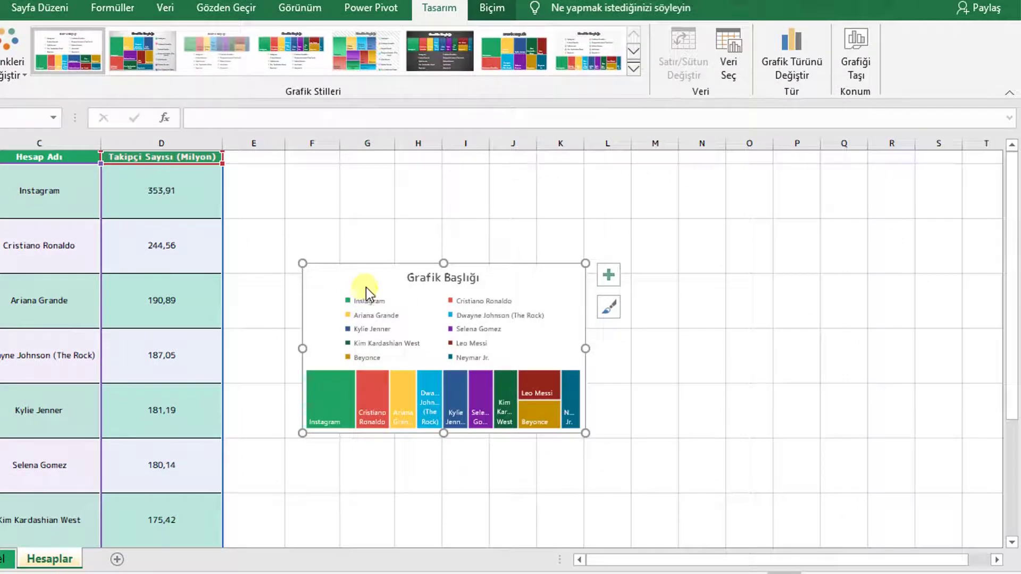
# Position the treemap chart beside the table near the top rows and enlarge it to span columns E to N.
pyautogui.moveTo(404, 306); pyautogui.dragTo(355, 238)
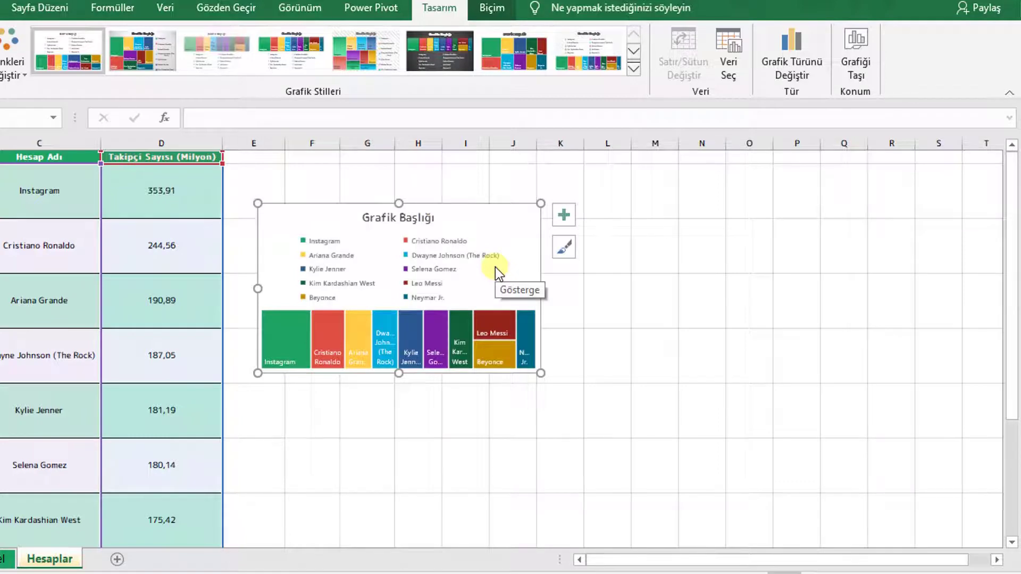
pyautogui.moveTo(540, 373); pyautogui.dragTo(733, 496)
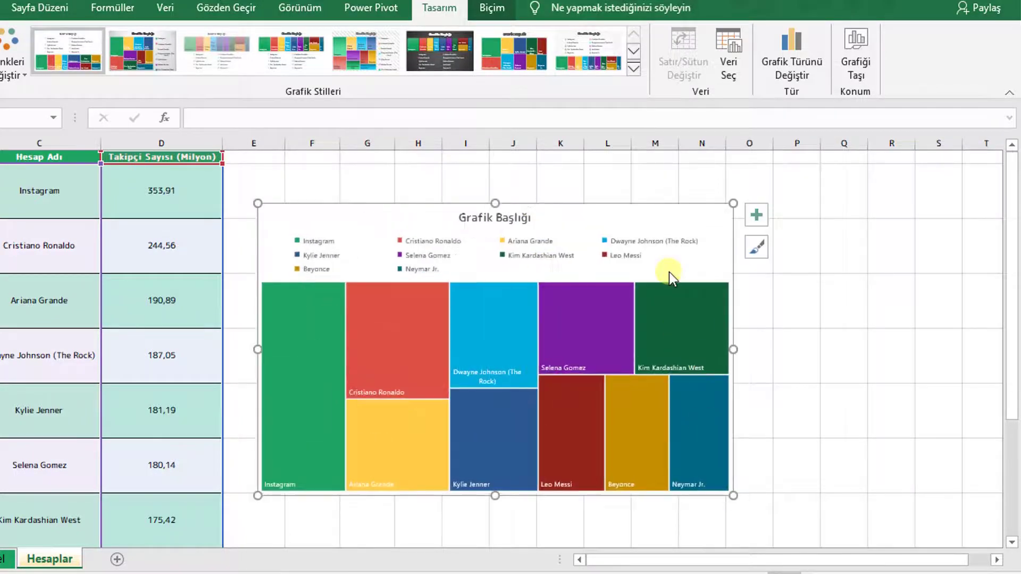
pyautogui.moveTo(672, 212); pyautogui.dragTo(653, 178)
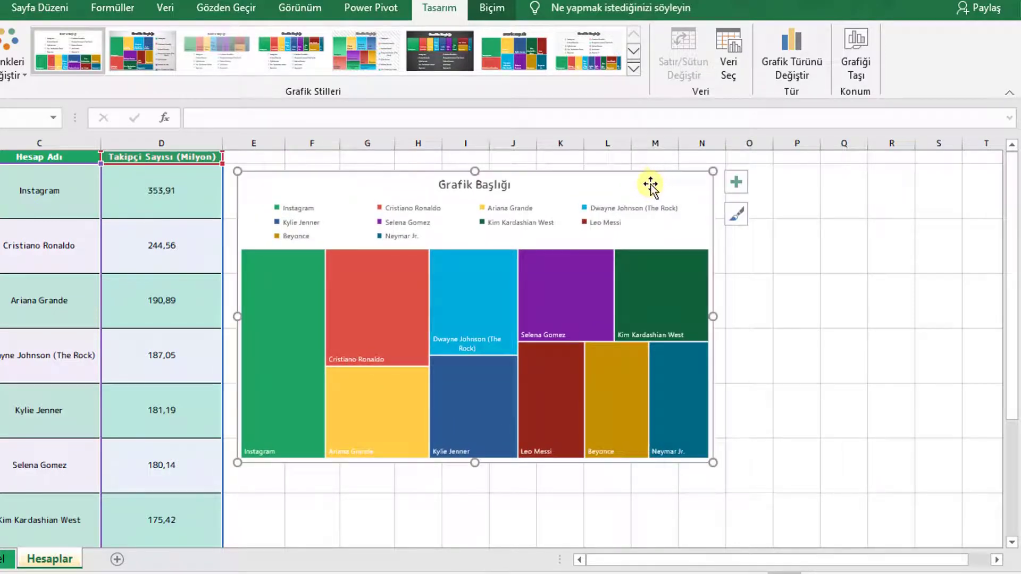
# Remove the legend (Gösterge) and the chart title (Grafik Başlığı) from the treemap, keeping the data labels.
pyautogui.click(736, 187)
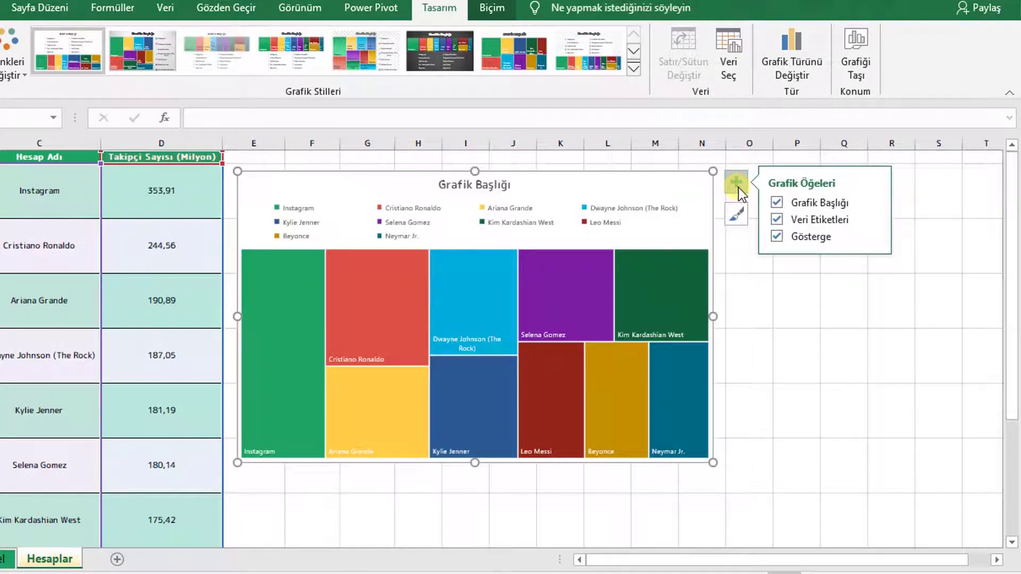
pyautogui.click(777, 237)
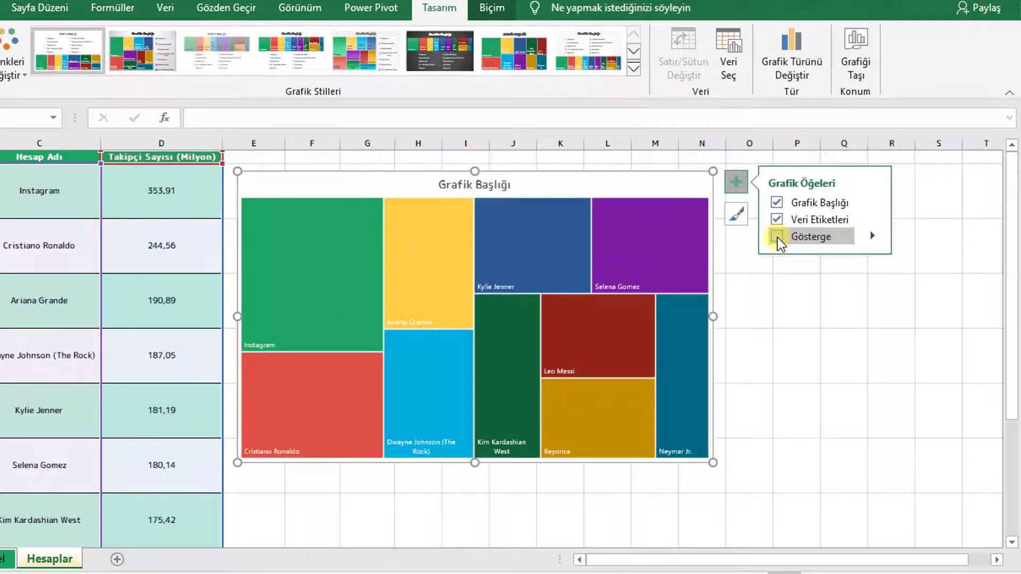
pyautogui.click(778, 202)
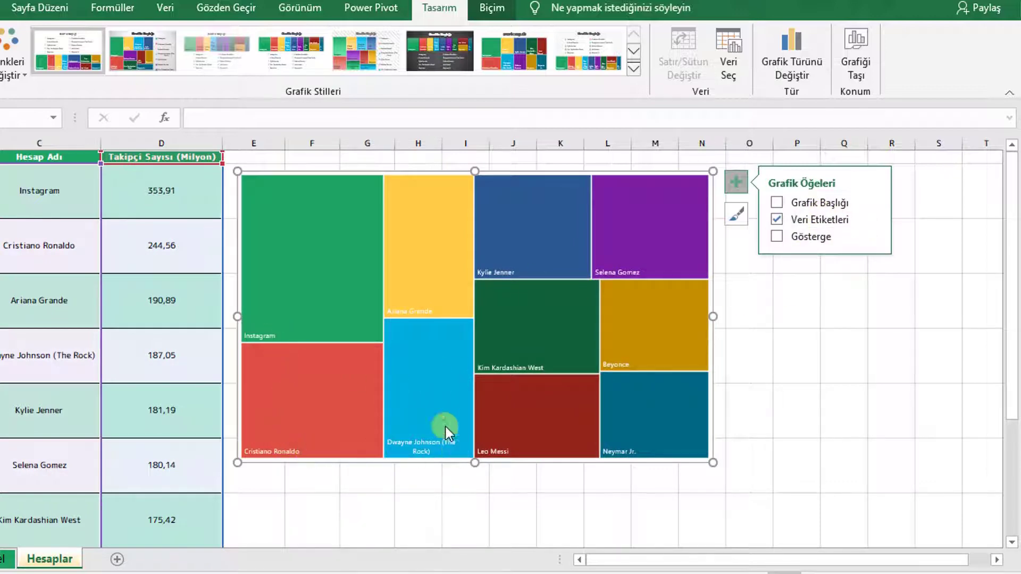
pyautogui.moveTo(692, 276)
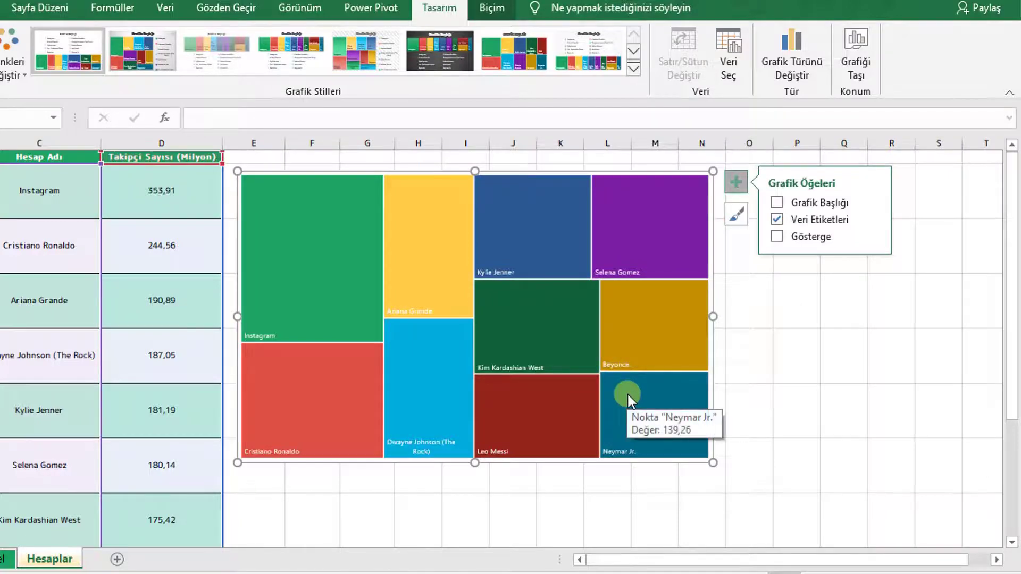
pyautogui.moveTo(343, 287)
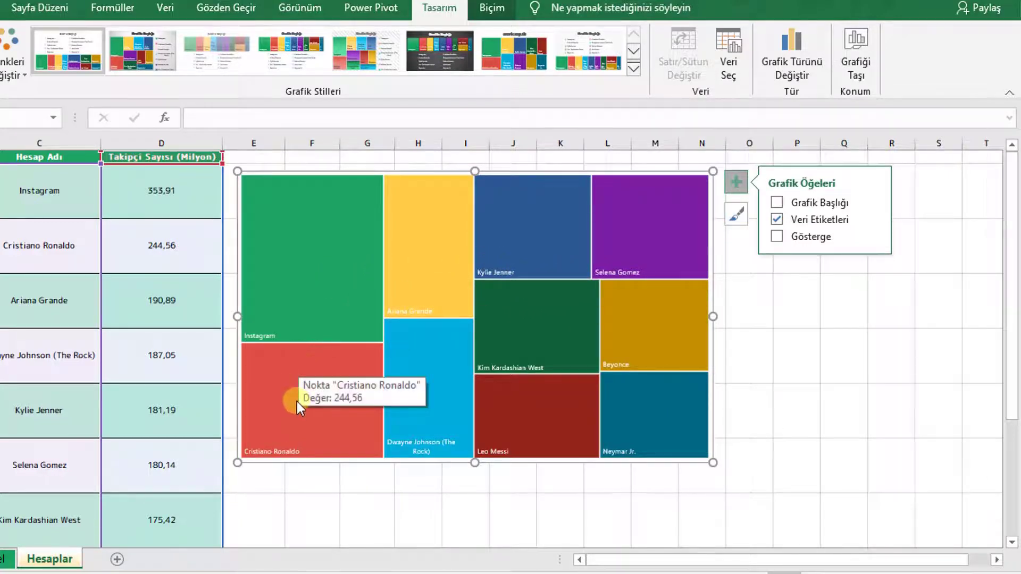
pyautogui.moveTo(650, 439)
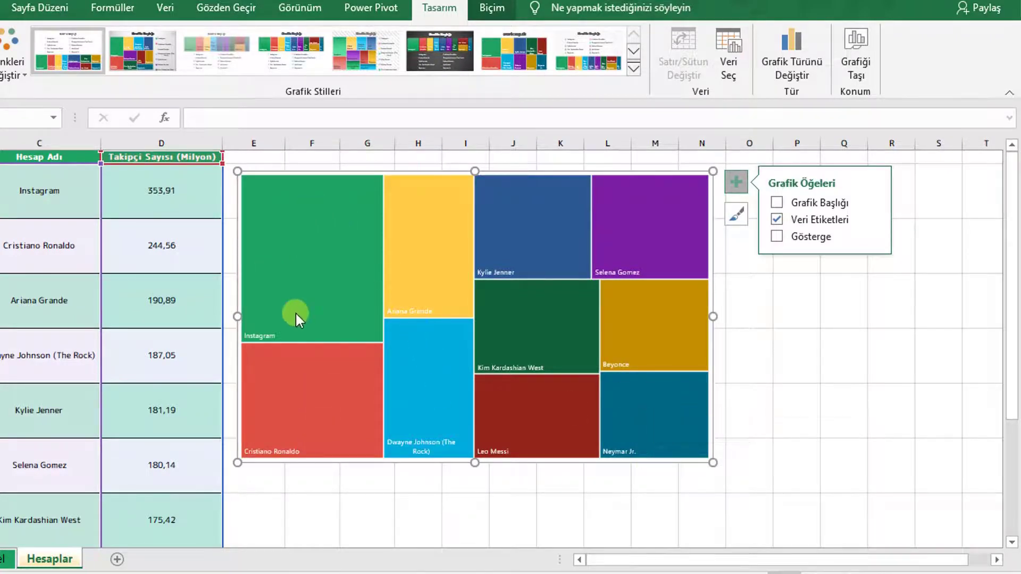
# Add the values (Değer) to the treemap's data labels and separate them from the category names with a new line (Yeni Satır).
pyautogui.moveTo(298, 317)
pyautogui.moveTo(287, 334)
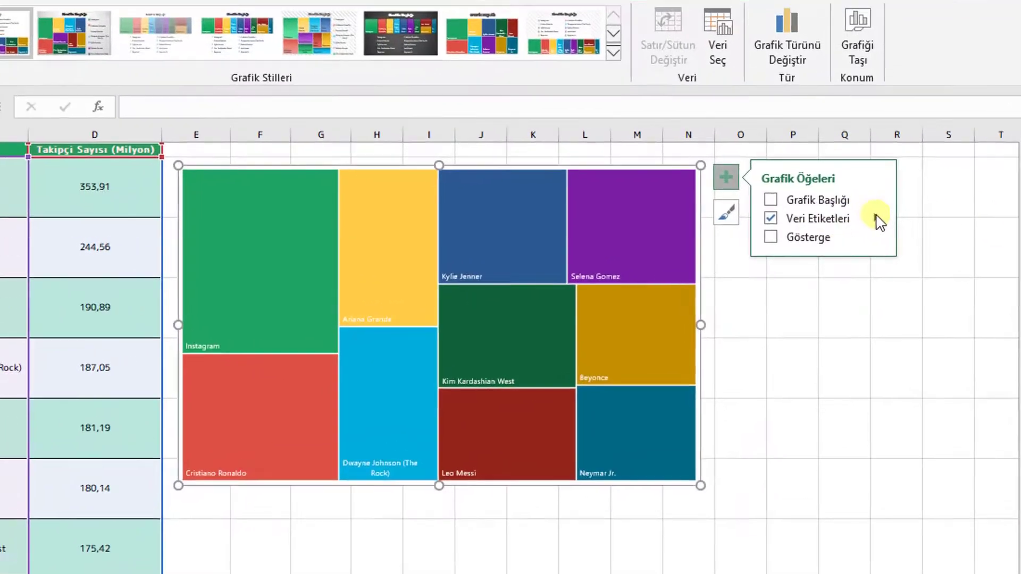
pyautogui.click(872, 219)
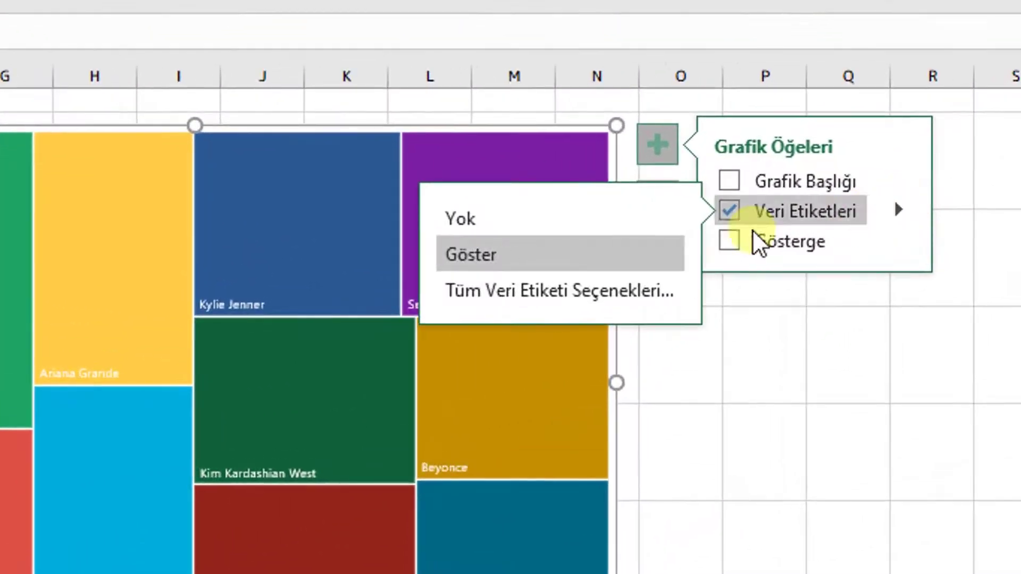
pyautogui.click(540, 294)
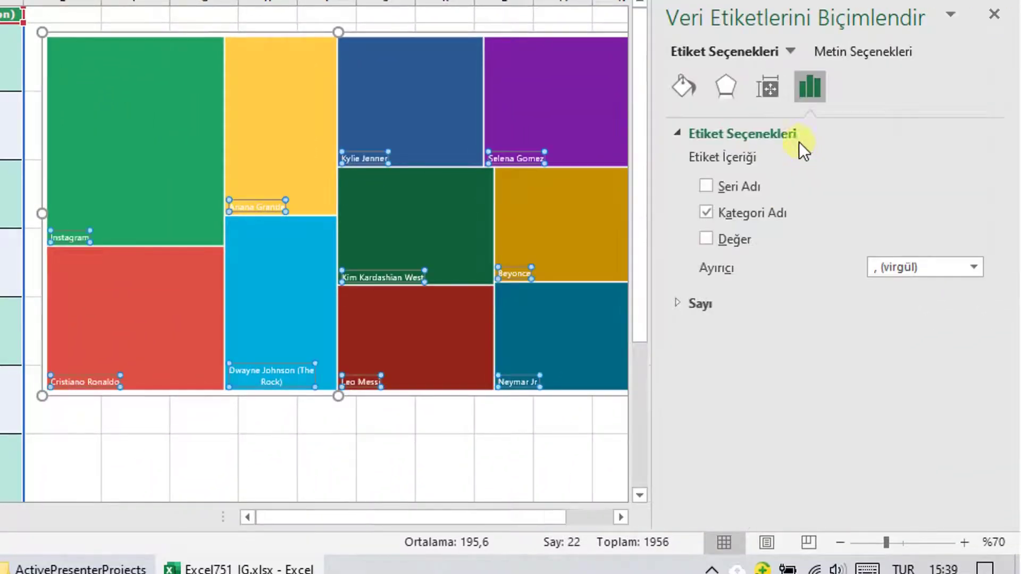
pyautogui.click(706, 241)
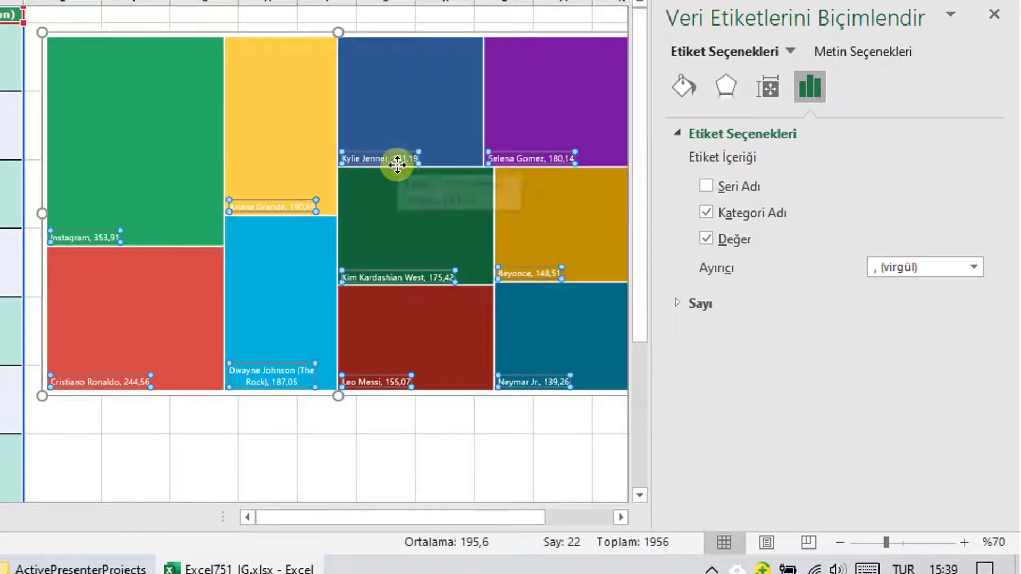
pyautogui.moveTo(103, 244)
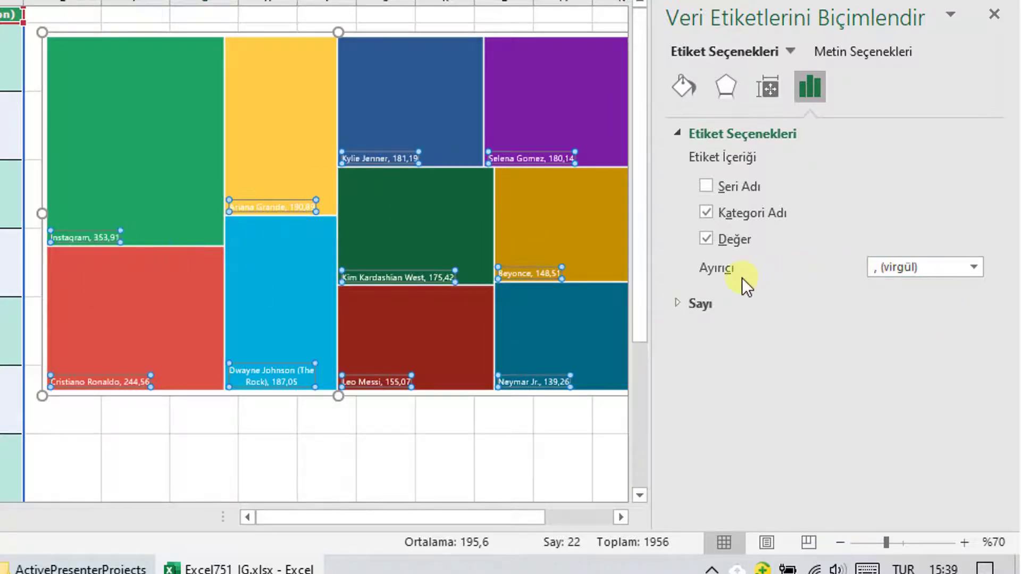
pyautogui.click(974, 267)
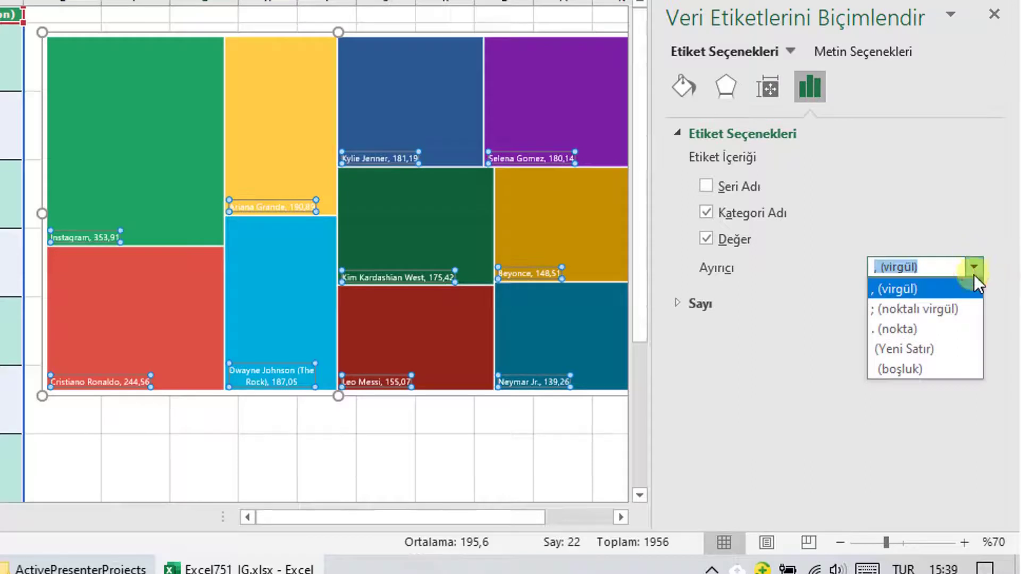
pyautogui.click(919, 349)
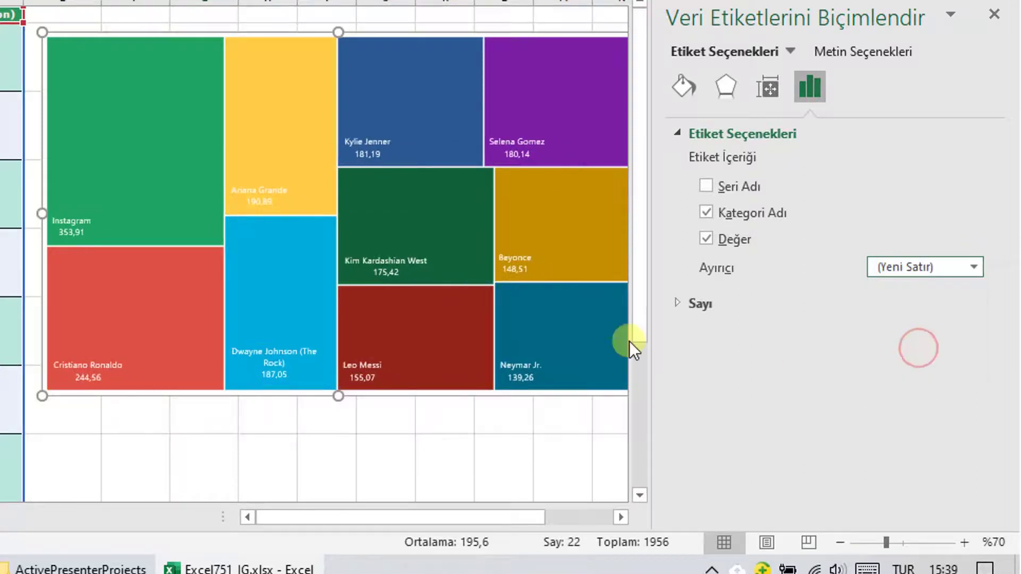
pyautogui.click(994, 15)
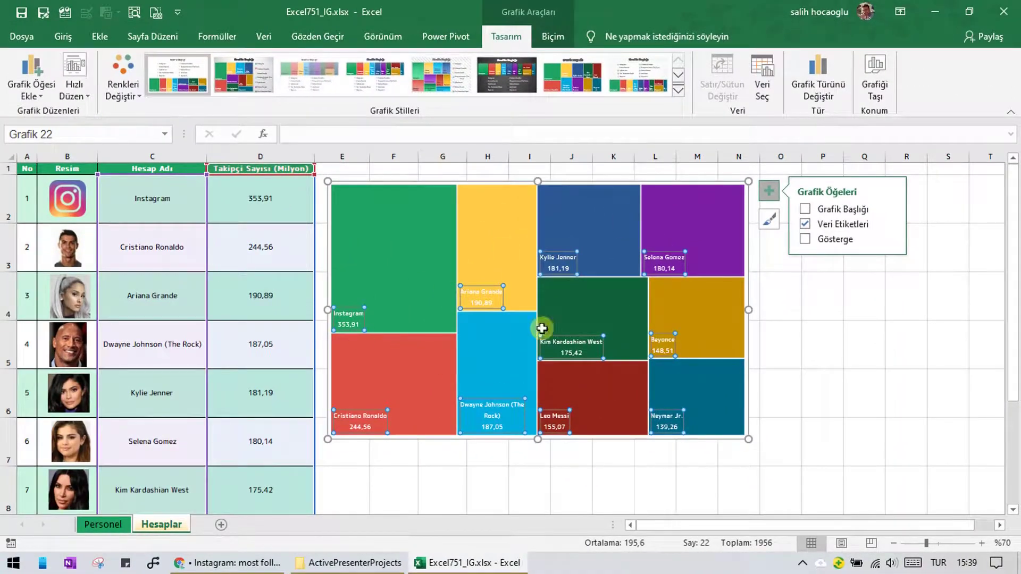
# Set the font size of the treemap's data labels to 14.
pyautogui.click(66, 37)
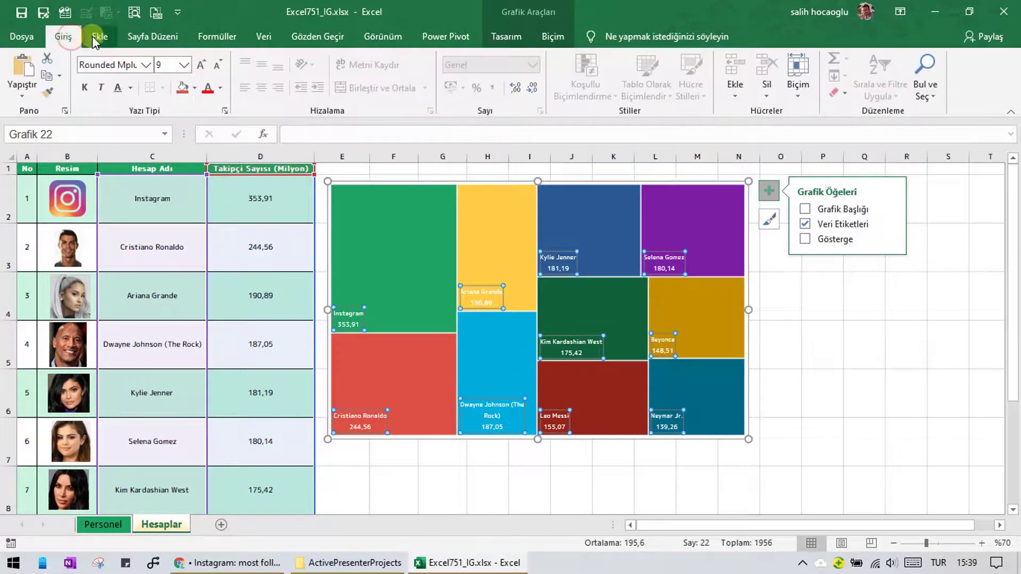
pyautogui.click(183, 68)
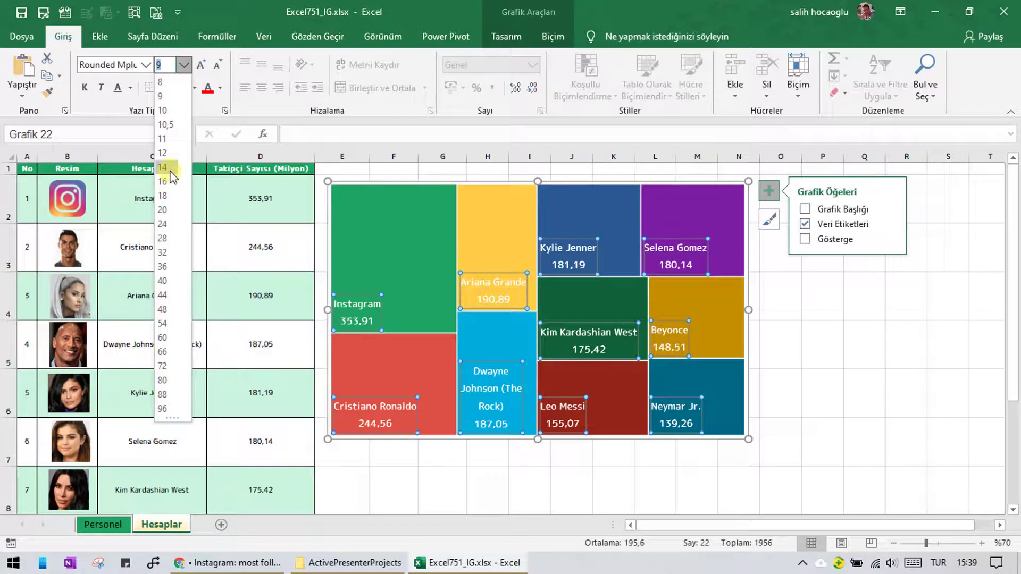
pyautogui.click(169, 169)
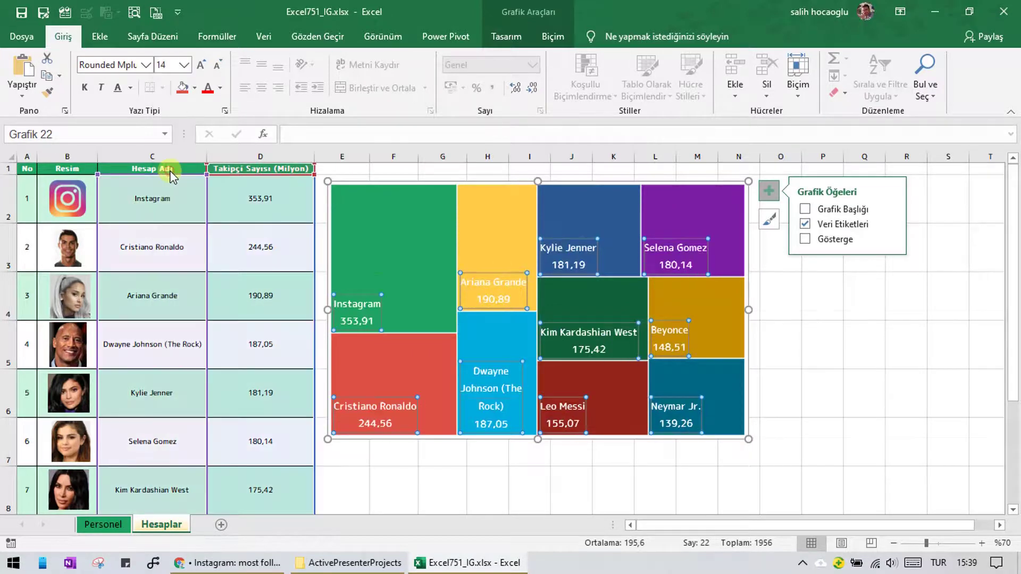
pyautogui.click(827, 353)
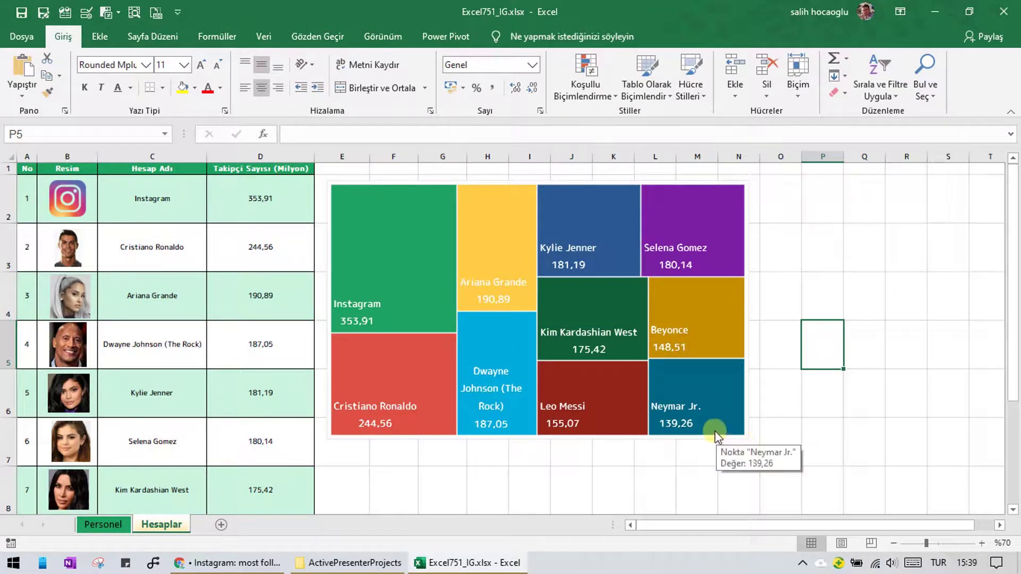
# Enlarge the treemap chart from its lower corner so that it spans columns E to O and reaches row 8.
pyautogui.click(683, 405)
pyautogui.click(719, 404)
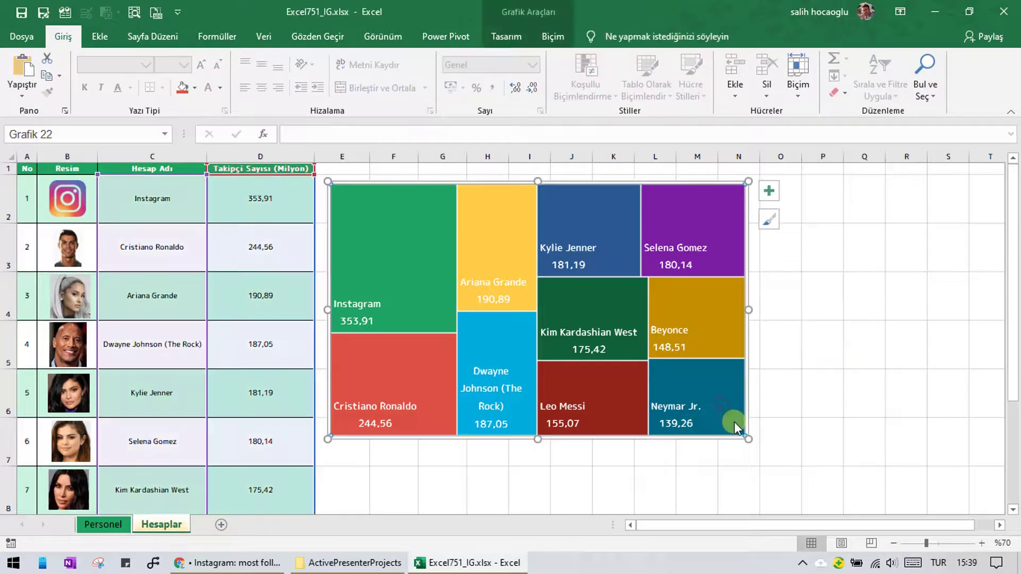
pyautogui.moveTo(748, 438); pyautogui.dragTo(792, 469)
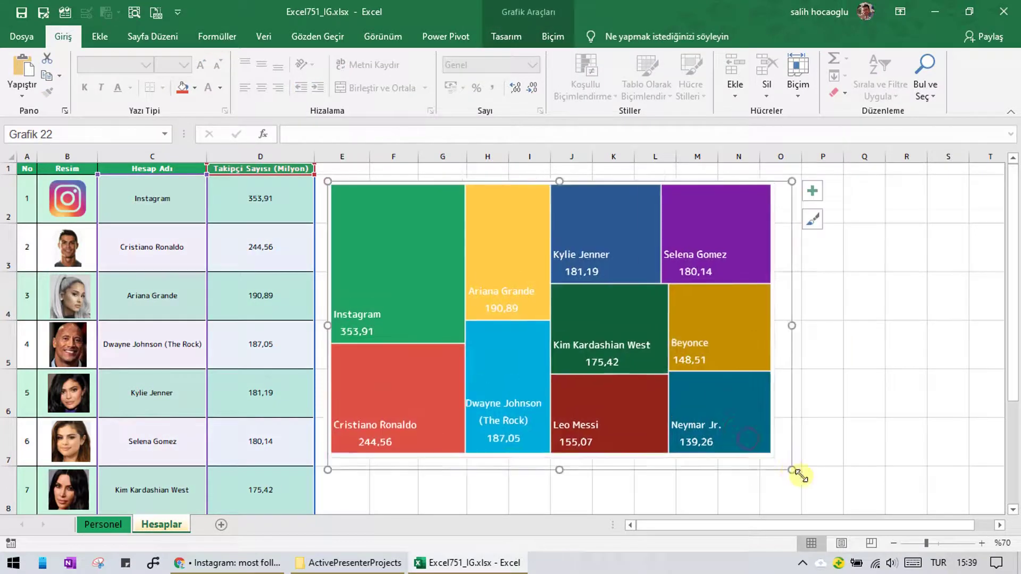
pyautogui.click(869, 439)
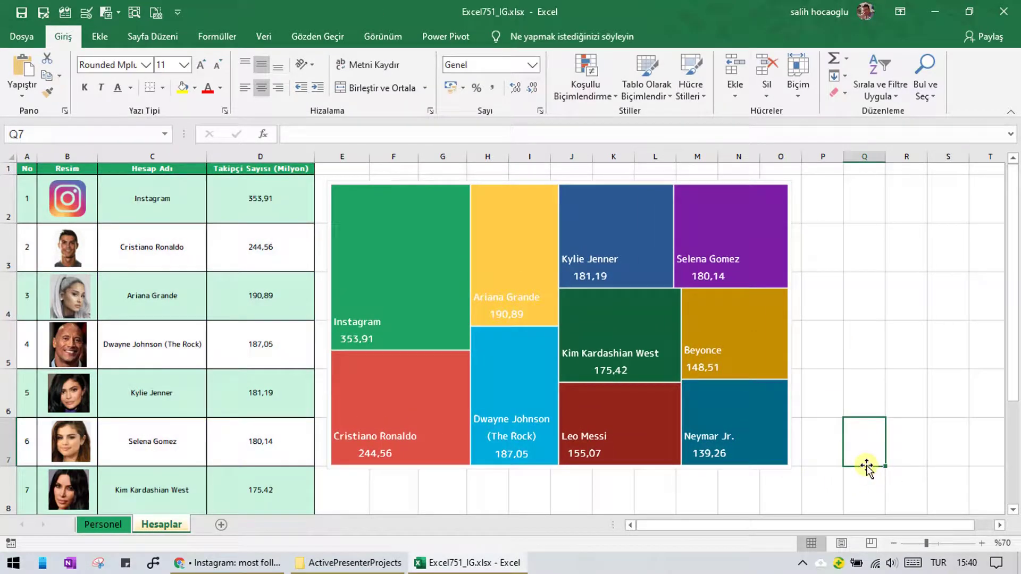